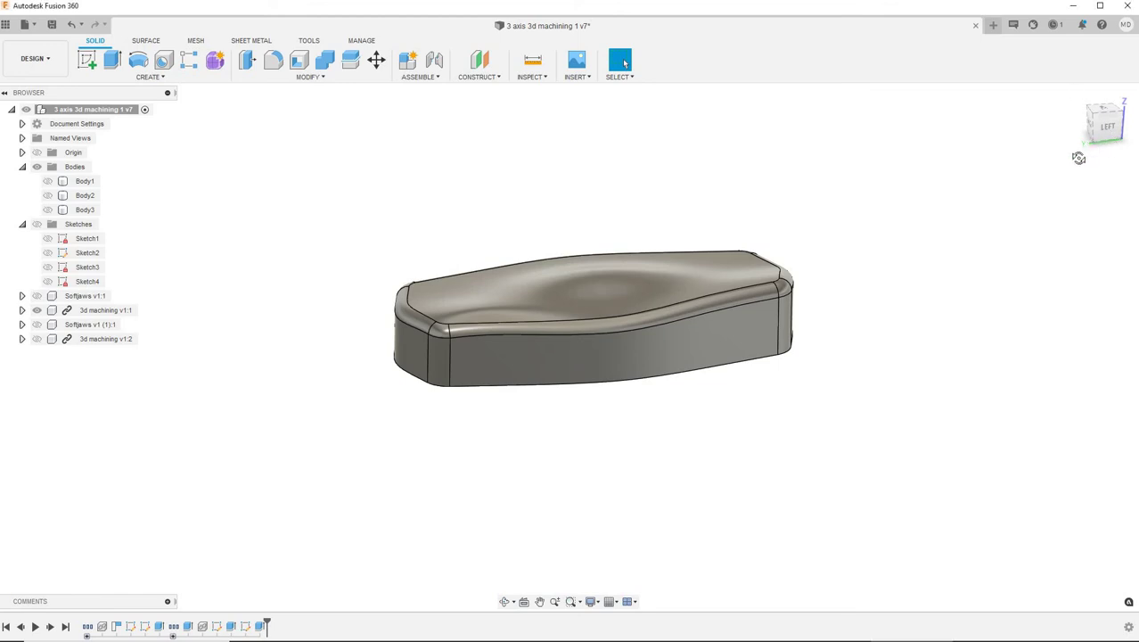
# Orbit the part through tilted, top, side and underside views to inspect its contoured surface.
pyautogui.moveTo(1079, 157)
pyautogui.keyDown('shift'); pyautogui.mouseDown(button='middle')
pyautogui.moveTo(1075, 123)
pyautogui.moveTo(1115, 148)
pyautogui.moveTo(1077, 140)
pyautogui.mouseUp(button='middle'); pyautogui.keyUp('shift')
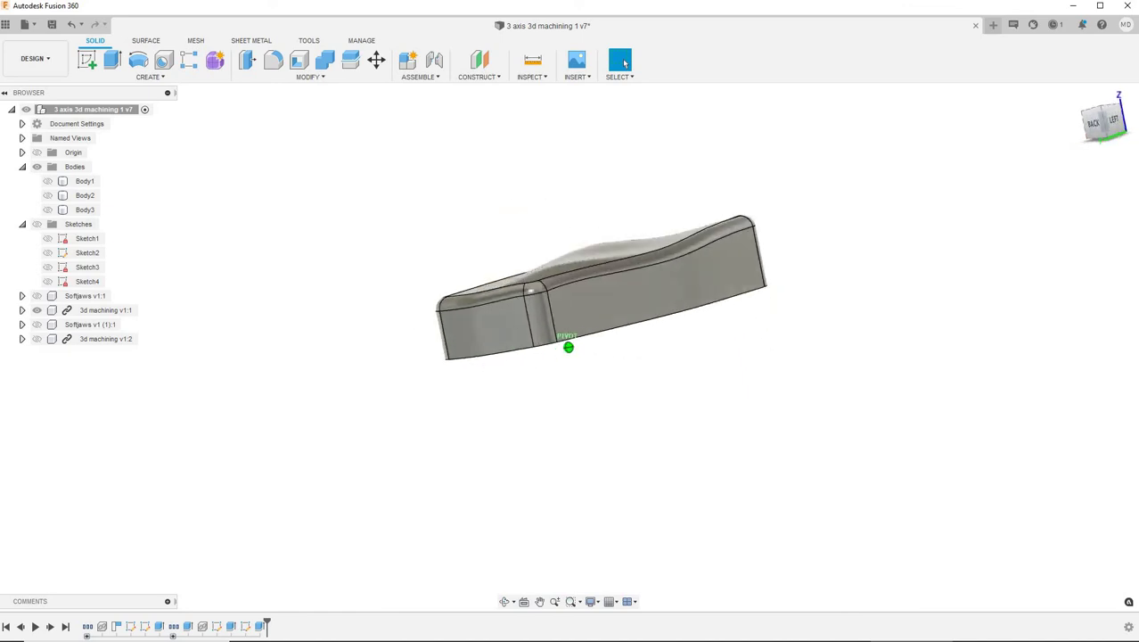
pyautogui.keyDown('shift'); pyautogui.moveTo(625, 62); pyautogui.dragTo(625, 62, button='middle'); pyautogui.keyUp('shift')
pyautogui.keyDown('shift'); pyautogui.moveTo(1083, 130); pyautogui.dragTo(1100, 116, button='middle'); pyautogui.keyUp('shift')
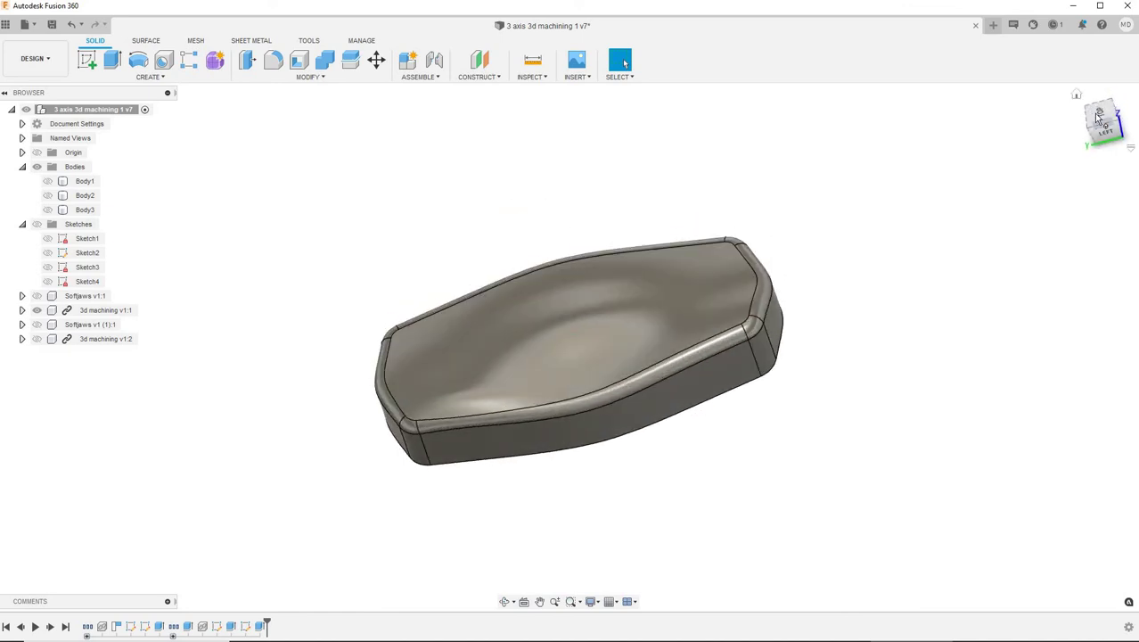
pyautogui.click(1099, 116)
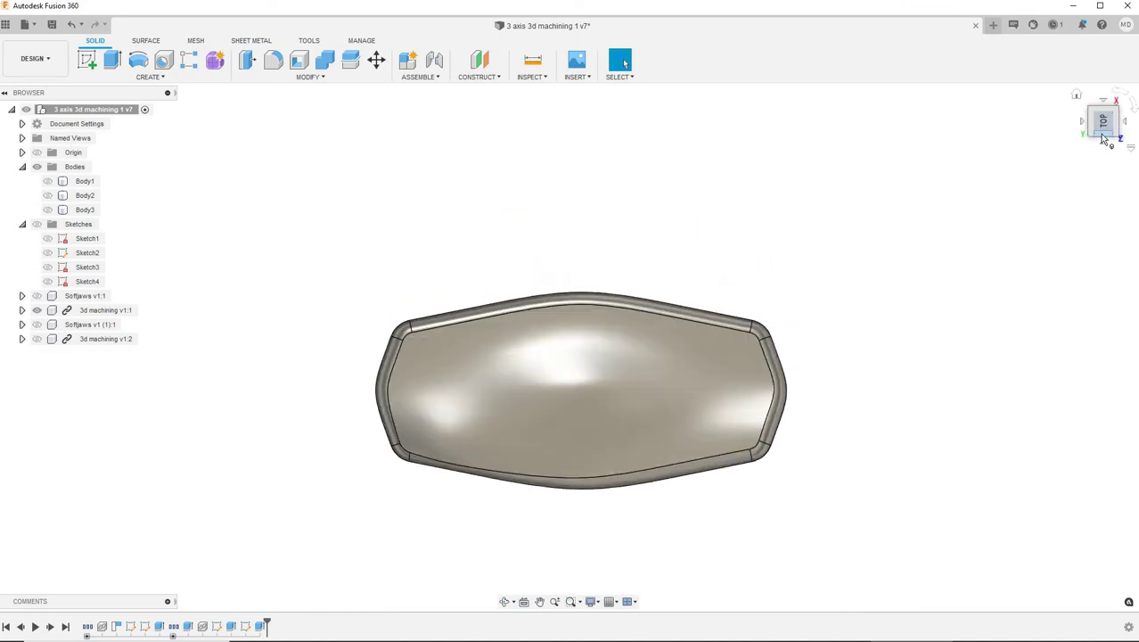
pyautogui.keyDown('shift'); pyautogui.moveTo(1099, 116); pyautogui.dragTo(1103, 138, button='middle'); pyautogui.keyUp('shift')
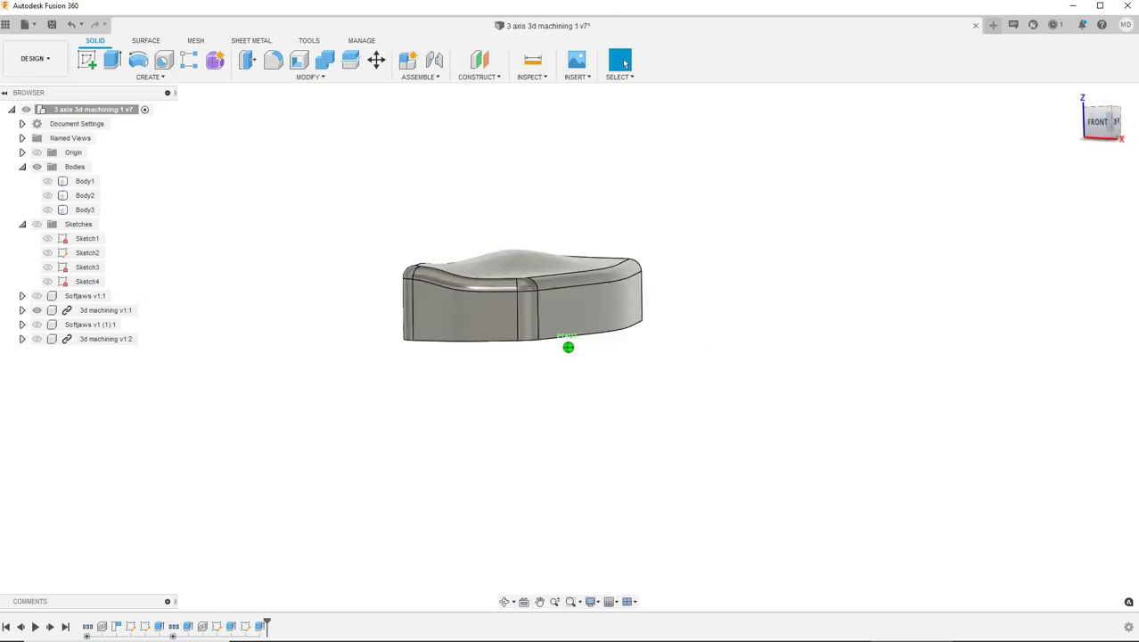
pyautogui.keyDown('shift'); pyautogui.moveTo(1103, 134); pyautogui.dragTo(1112, 127, button='middle'); pyautogui.keyUp('shift')
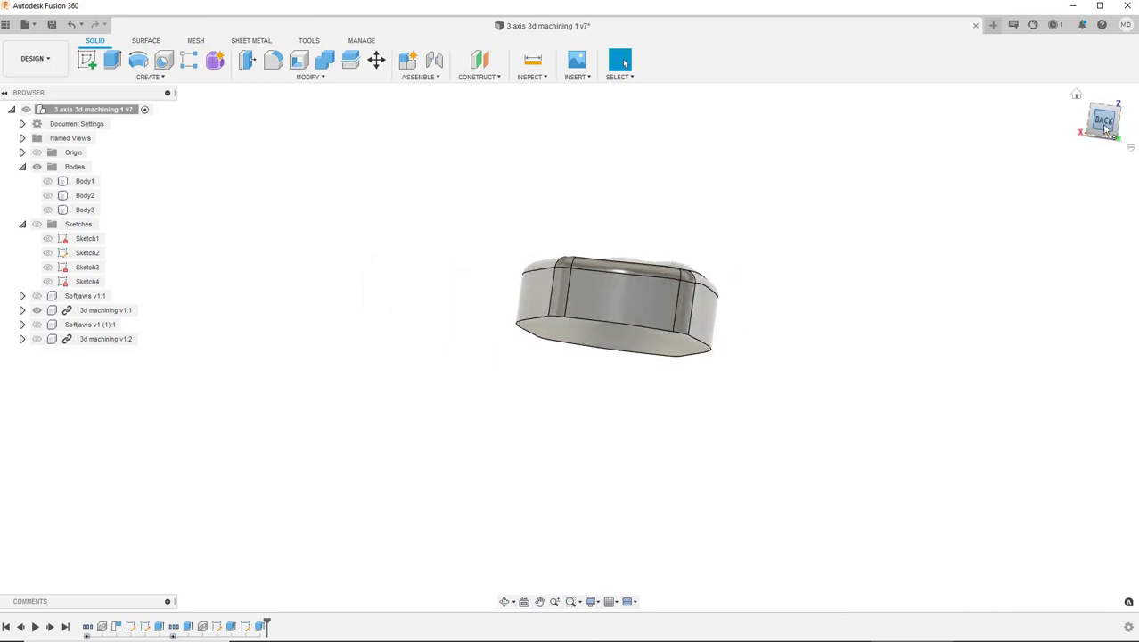
pyautogui.moveTo(61, 109)
pyautogui.keyDown('shift'); pyautogui.mouseDown(button='middle')
pyautogui.moveTo(568, 347)
pyautogui.moveTo(315, 115)
pyautogui.mouseUp(button='middle'); pyautogui.keyUp('shift')
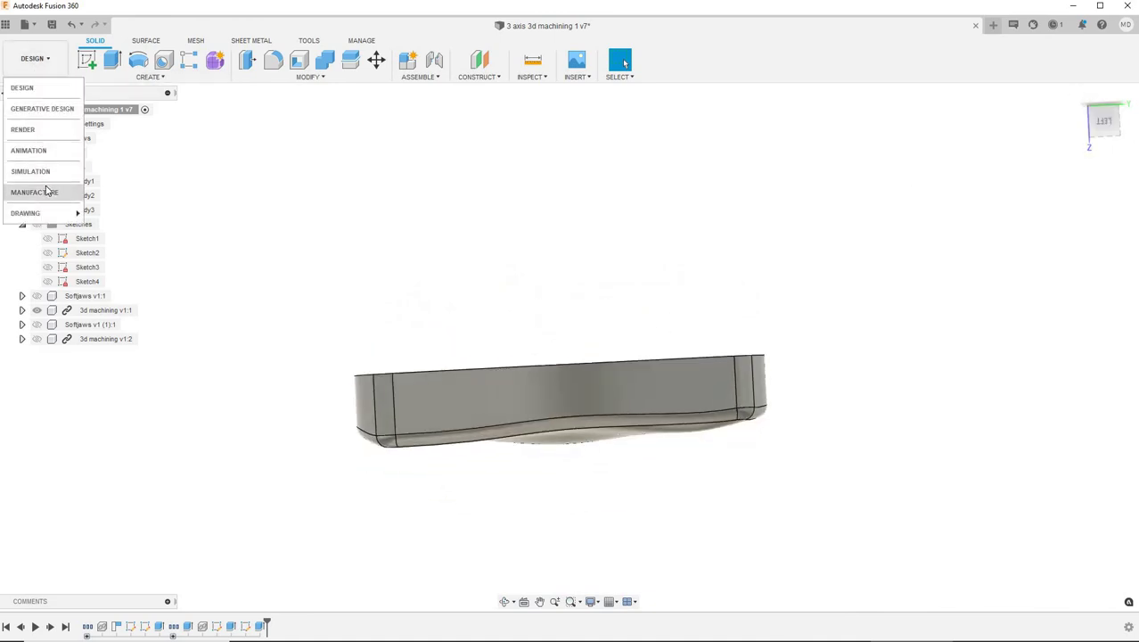
# Switch to the Manufacture workspace and orbit to see the part inside its stock.
pyautogui.click(34, 192)
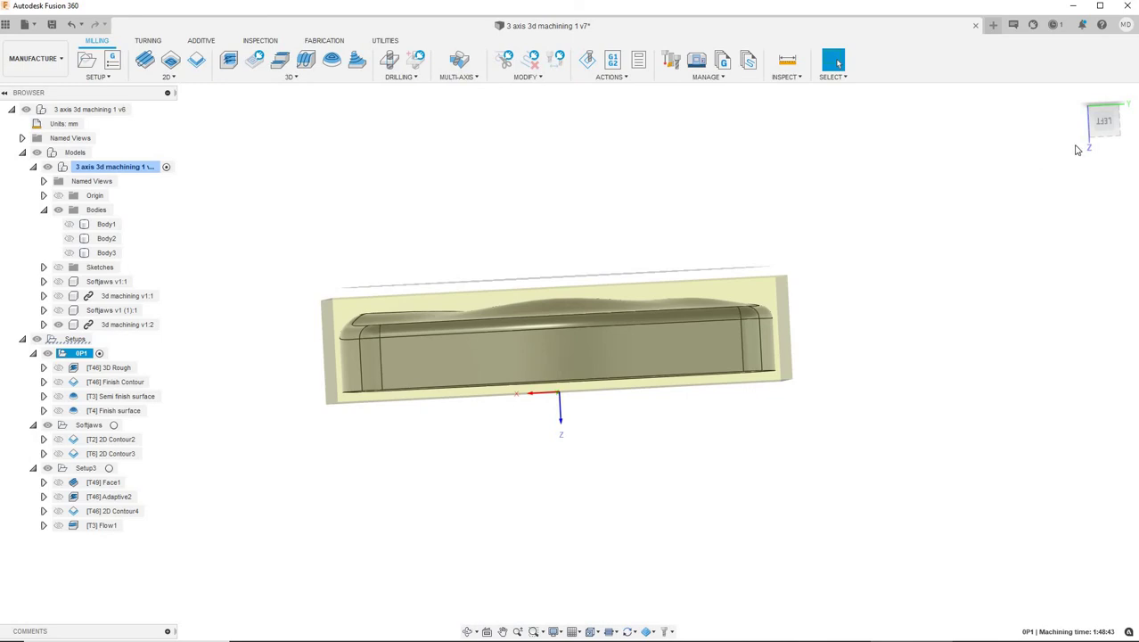
pyautogui.keyDown('shift'); pyautogui.moveTo(838, 63); pyautogui.dragTo(546, 115, button='middle'); pyautogui.keyUp('shift')
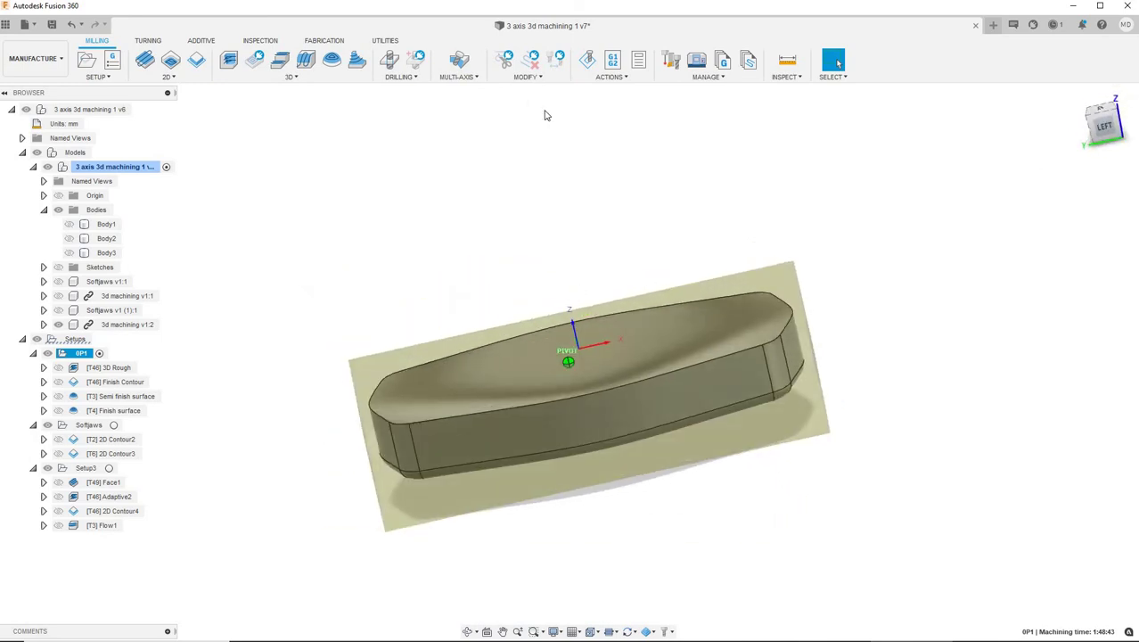
# Simulate OP1 and play the 3D Rough pass cutting the Plastic Vinyl stock.
pyautogui.click(586, 63)
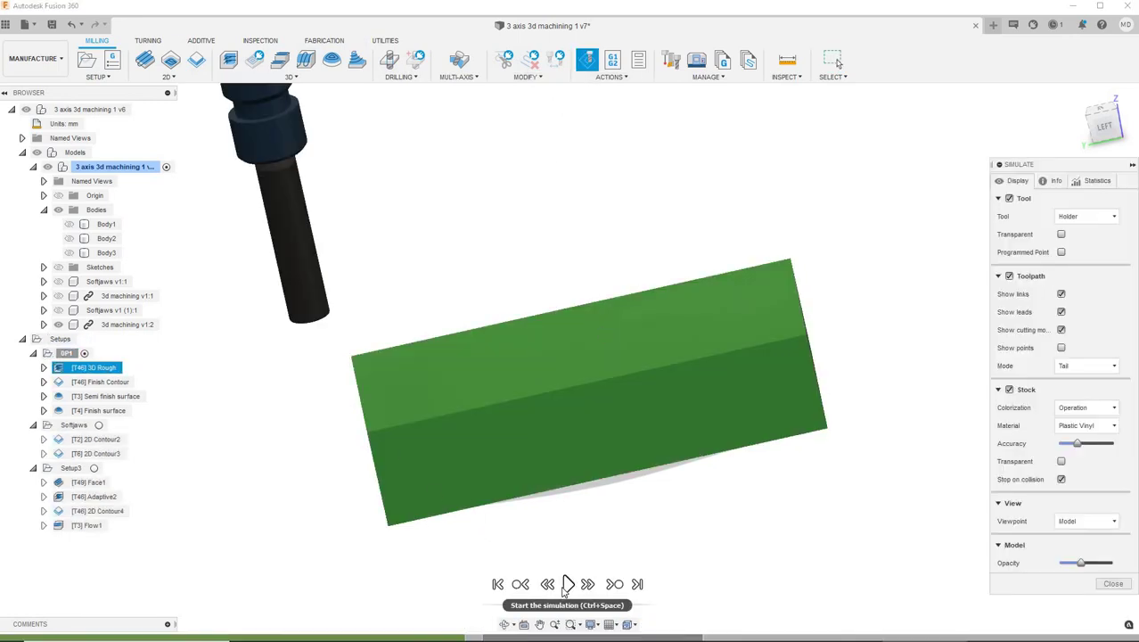
pyautogui.click(568, 583)
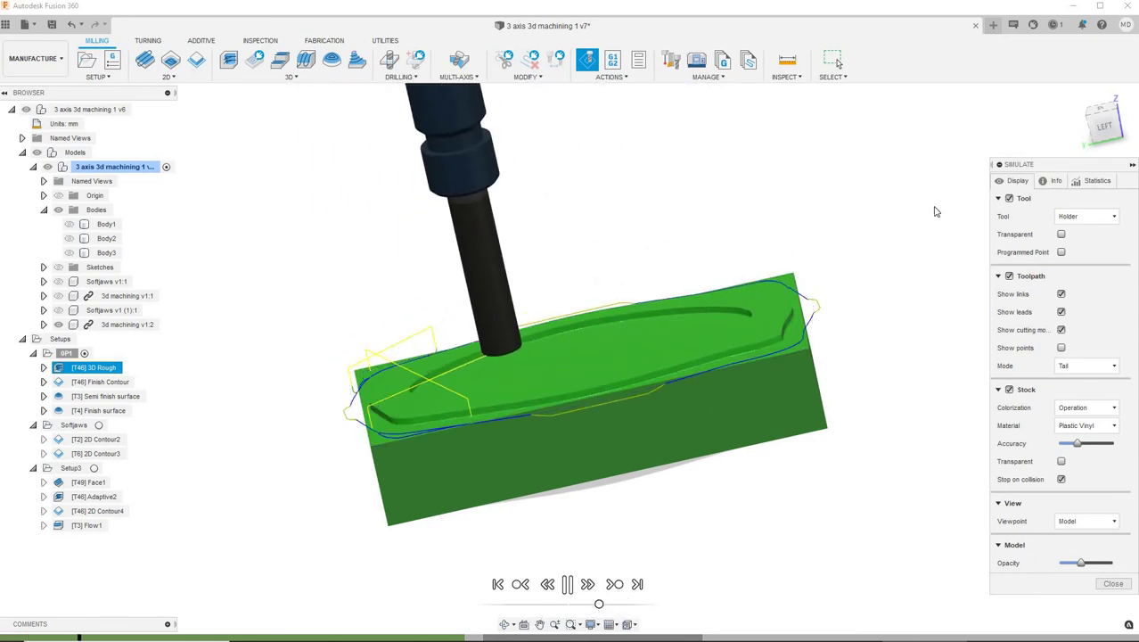
pyautogui.keyDown('shift'); pyautogui.moveTo(1118, 134); pyautogui.dragTo(702, 568, button='middle'); pyautogui.keyUp('shift')
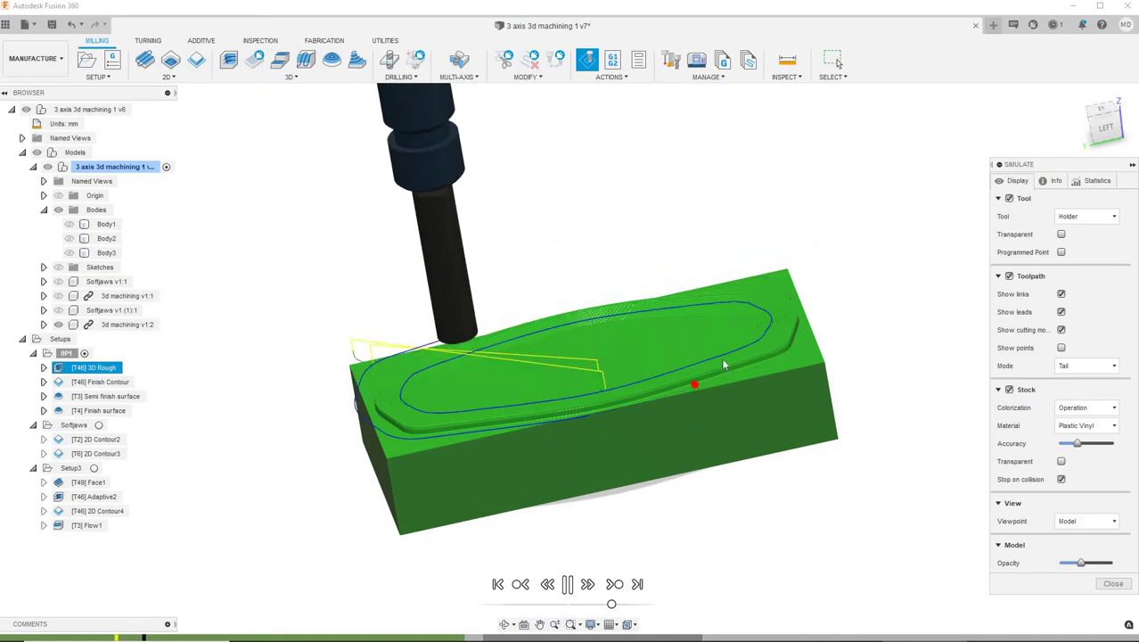
# Orbit the roughed stock while the Finish Contour and semi-finish passes play.
pyautogui.moveTo(1072, 125); pyautogui.dragTo(1091, 130)
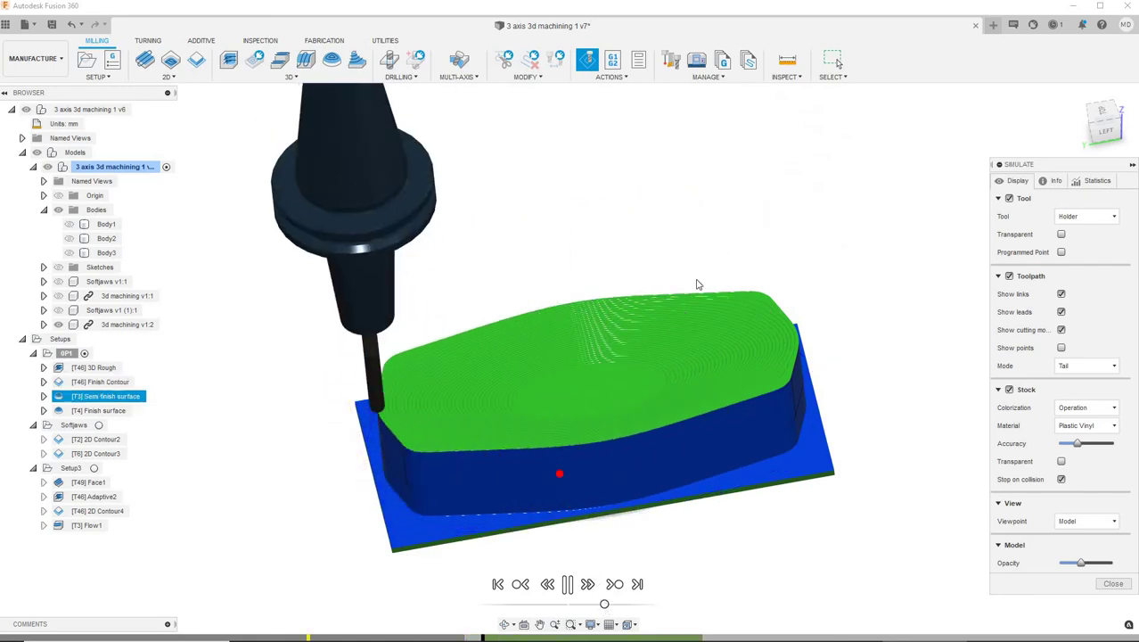
# Orbit to inspect the semi-finish cut as the Finish surface pass starts.
pyautogui.moveTo(1105, 115); pyautogui.dragTo(1092, 116)
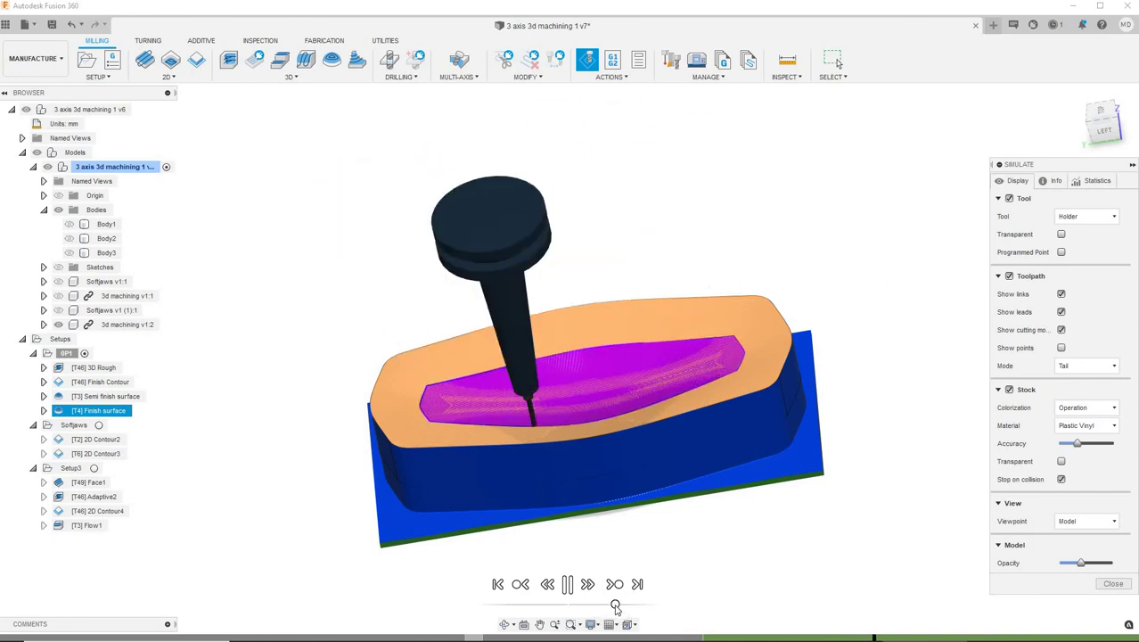
# Scrub the simulation timeline slightly back and forward, then let OP1 finish.
pyautogui.moveTo(615, 606); pyautogui.dragTo(611, 606)
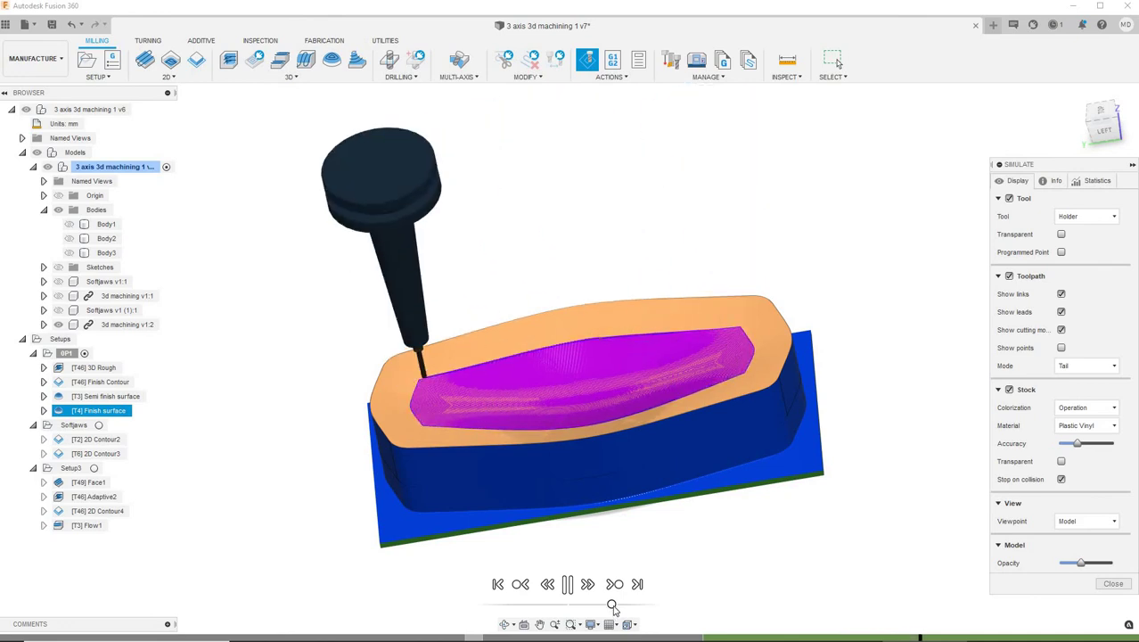
pyautogui.moveTo(611, 606); pyautogui.dragTo(619, 606)
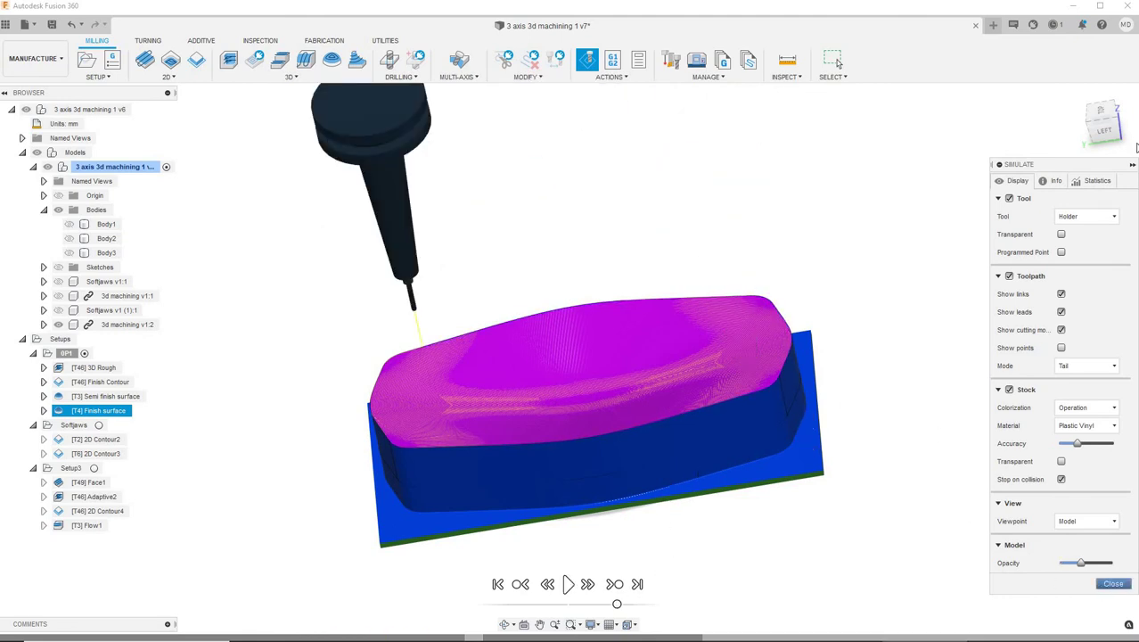
pyautogui.moveTo(1109, 151); pyautogui.dragTo(1052, 205)
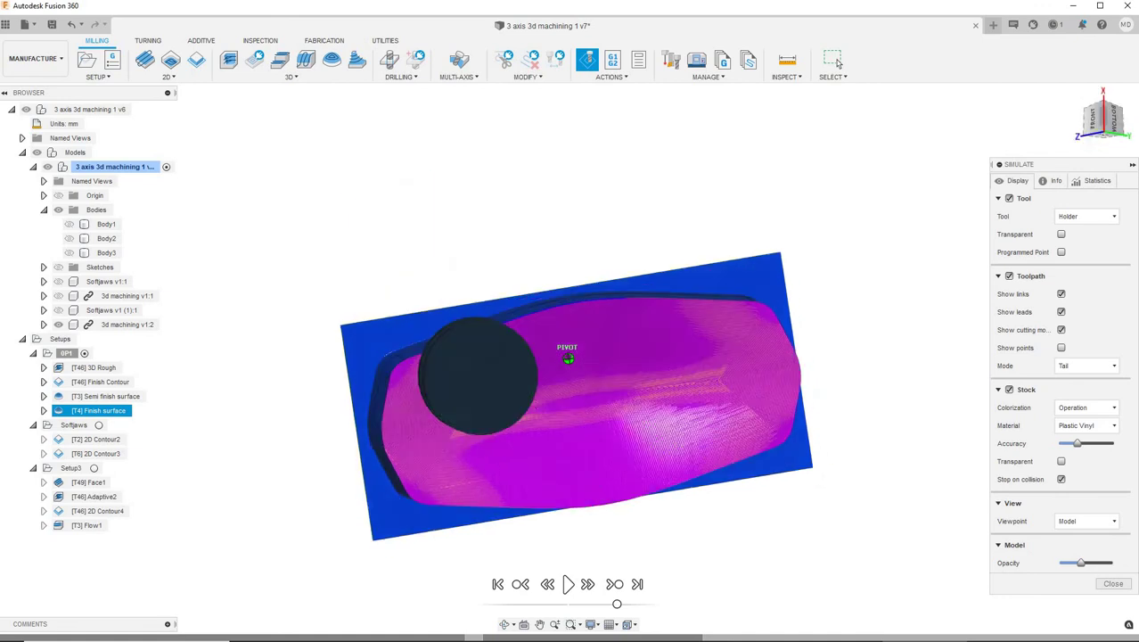
pyautogui.keyDown('shift'); pyautogui.moveTo(567, 357); pyautogui.dragTo(624, 294, button='middle'); pyautogui.keyUp('shift')
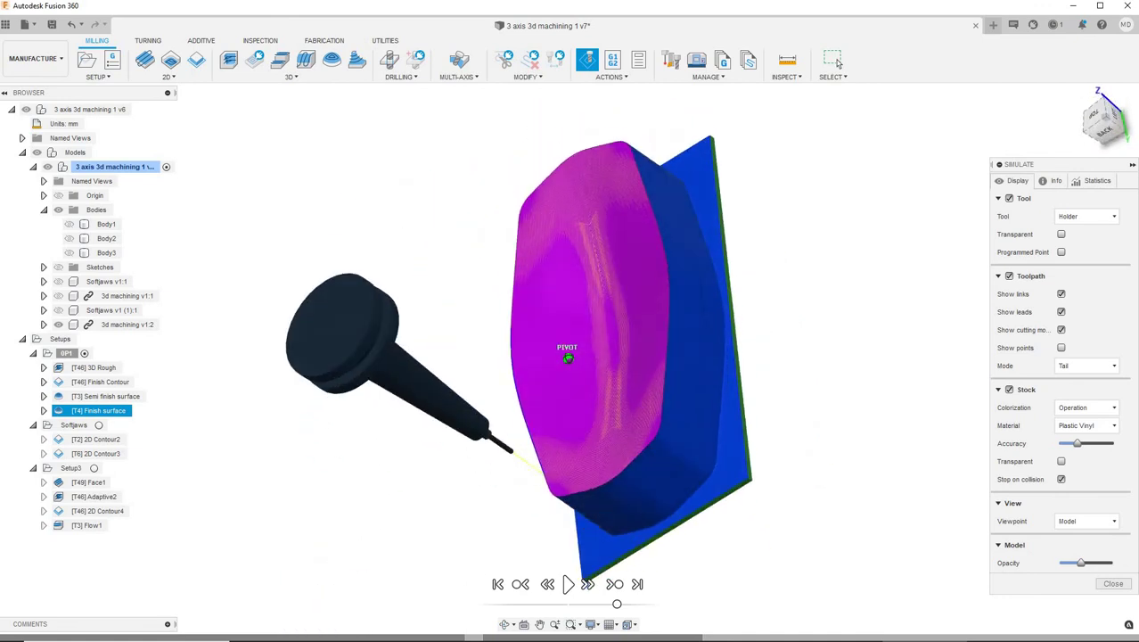
pyautogui.moveTo(567, 354)
pyautogui.keyDown('shift'); pyautogui.mouseDown(button='middle')
pyautogui.moveTo(1092, 132)
pyautogui.moveTo(1052, 134)
pyautogui.mouseUp(button='middle'); pyautogui.keyUp('shift')
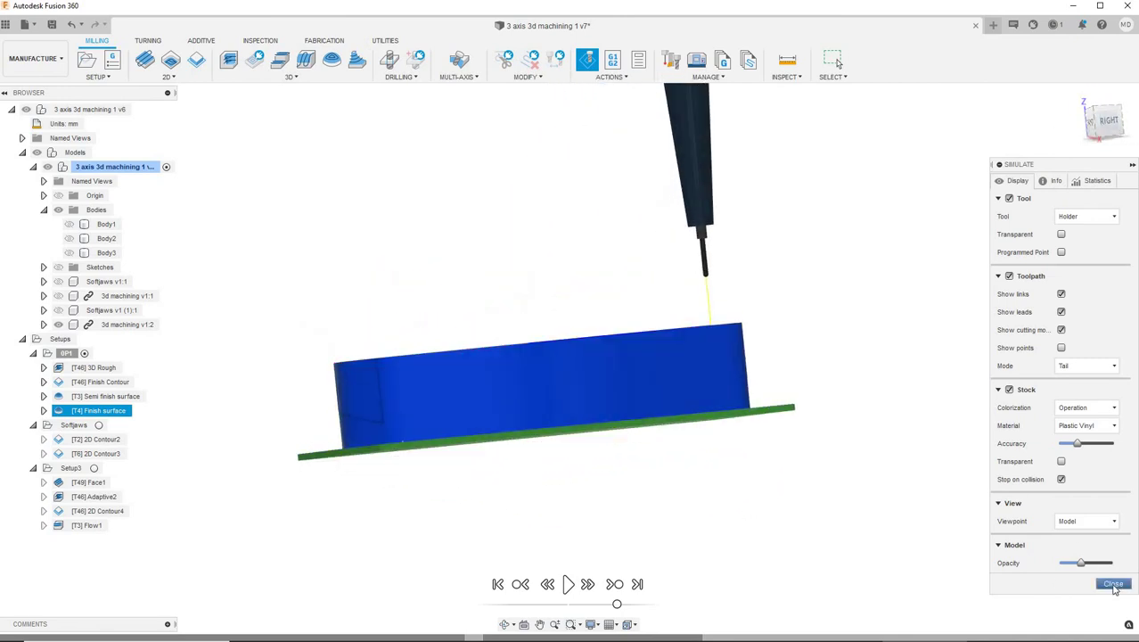
# Exit the simulation, make Softjaws current, and hide the part bodies leaving only jaw stock.
pyautogui.press('Escape')
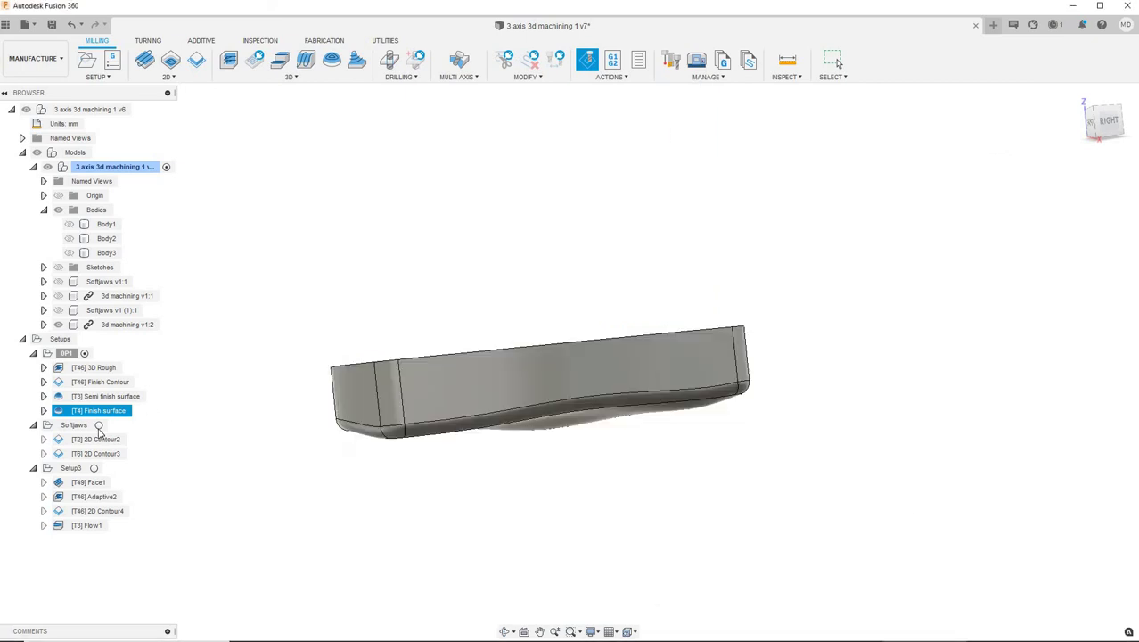
pyautogui.click(121, 425)
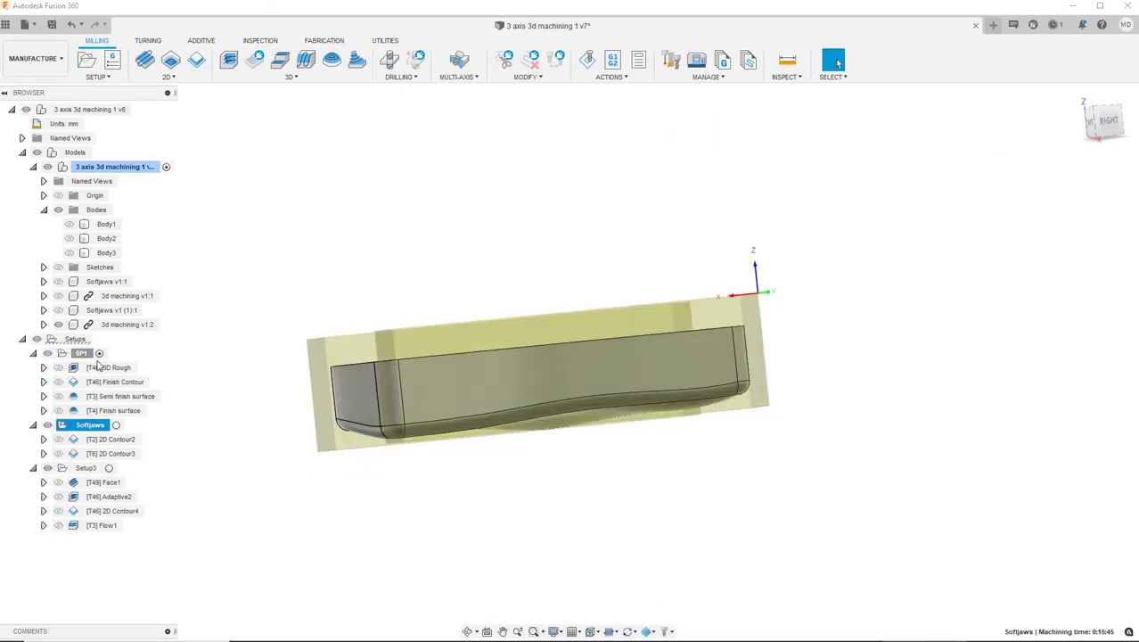
pyautogui.click(59, 324)
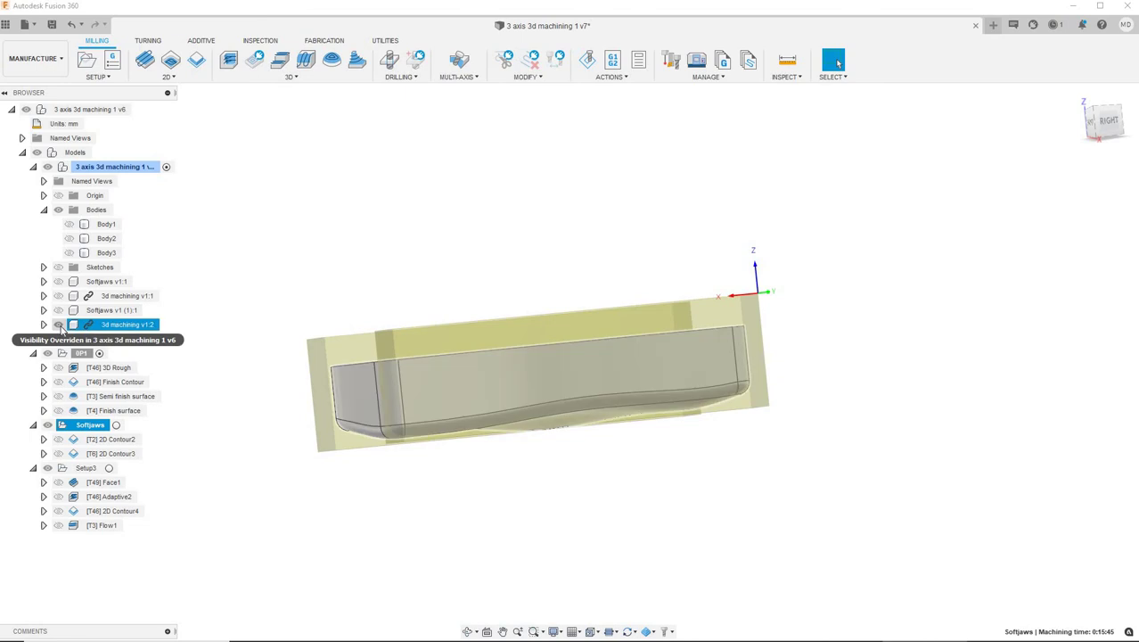
pyautogui.click(58, 281)
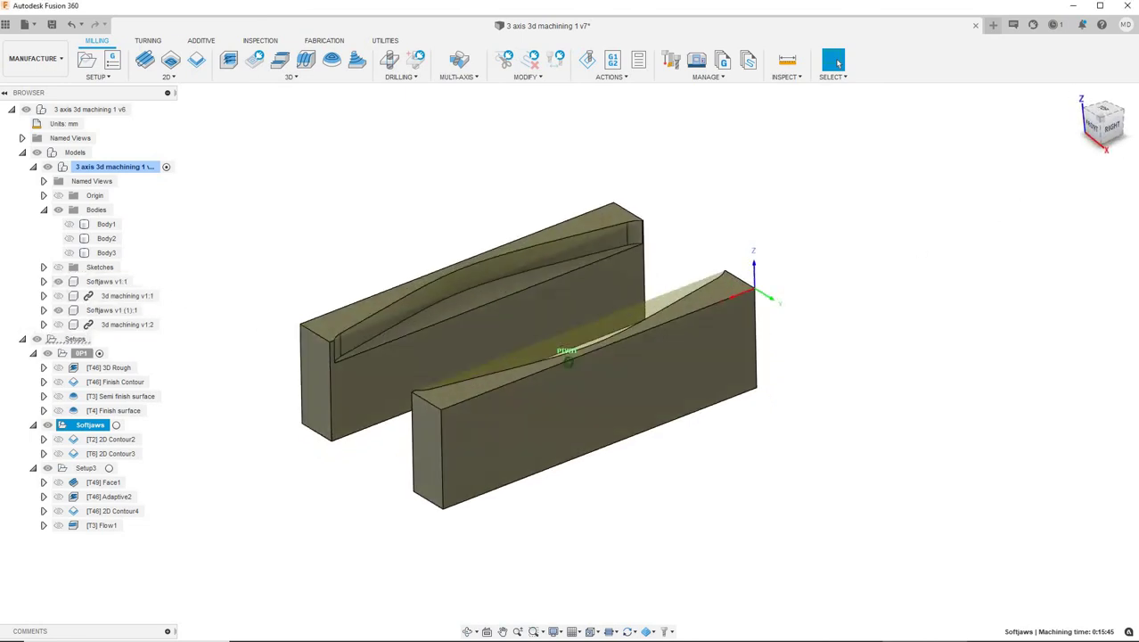
pyautogui.click(58, 281)
pyautogui.click(58, 310)
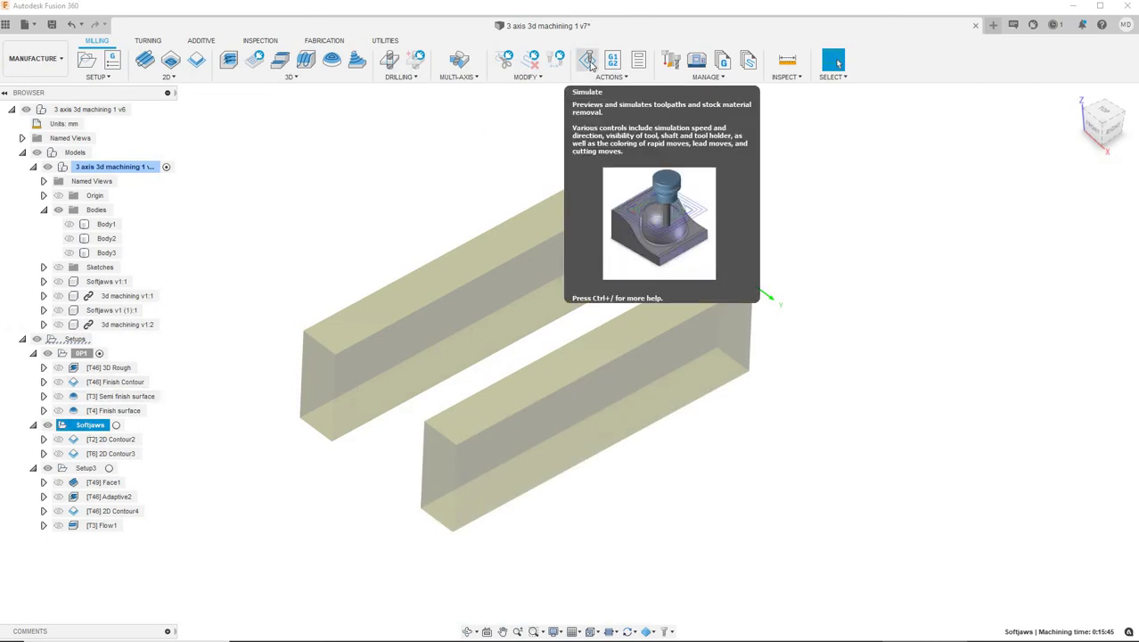
# Simulate the Softjaws 2D Contour passes to completion, then close the simulation.
pyautogui.click(588, 63)
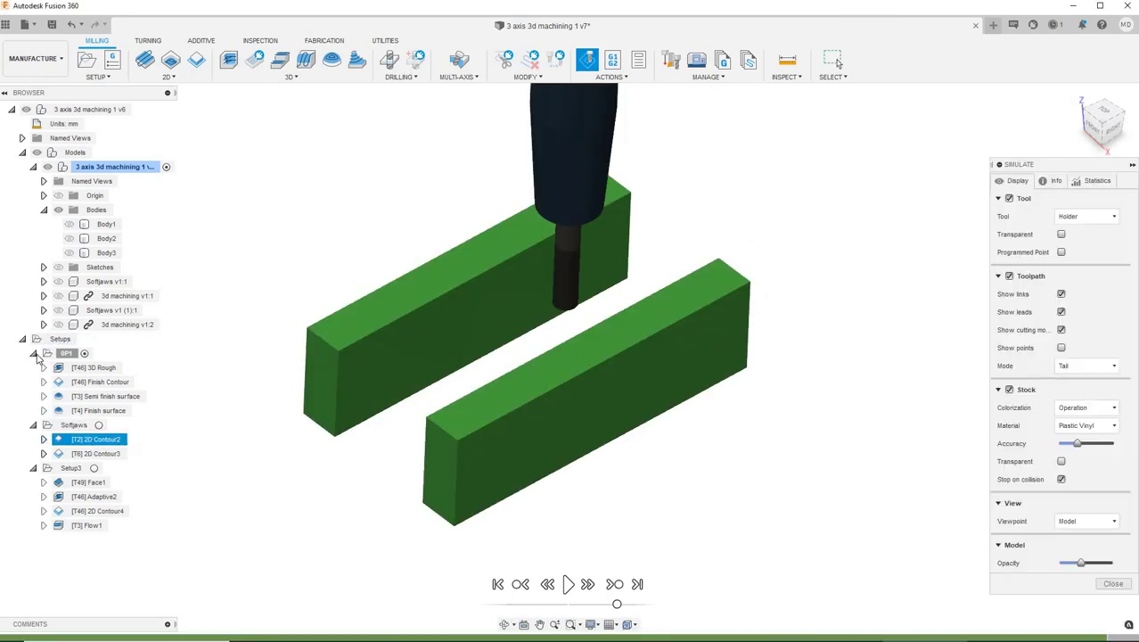
pyautogui.click(568, 584)
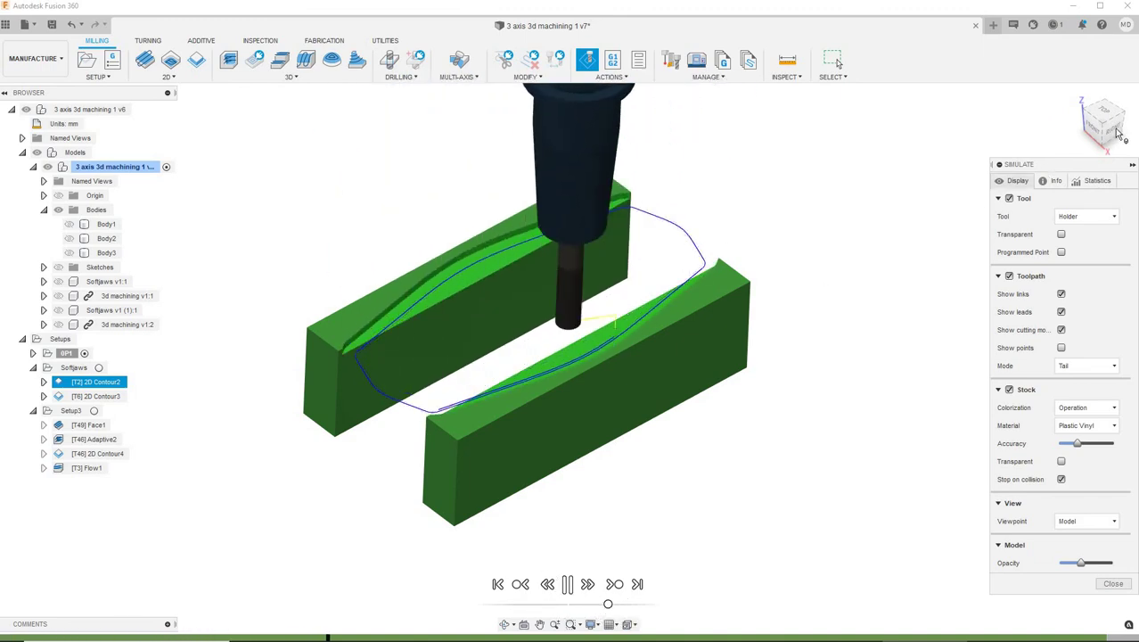
pyautogui.keyDown('shift'); pyautogui.moveTo(568, 357); pyautogui.dragTo(790, 423, button='middle'); pyautogui.keyUp('shift')
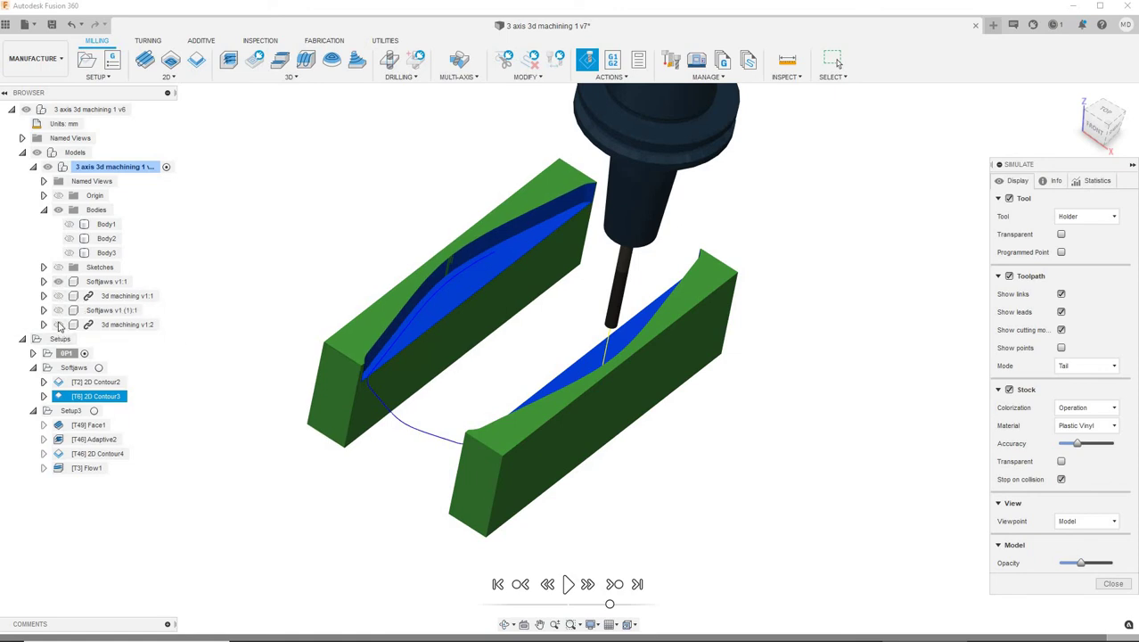
pyautogui.click(1111, 584)
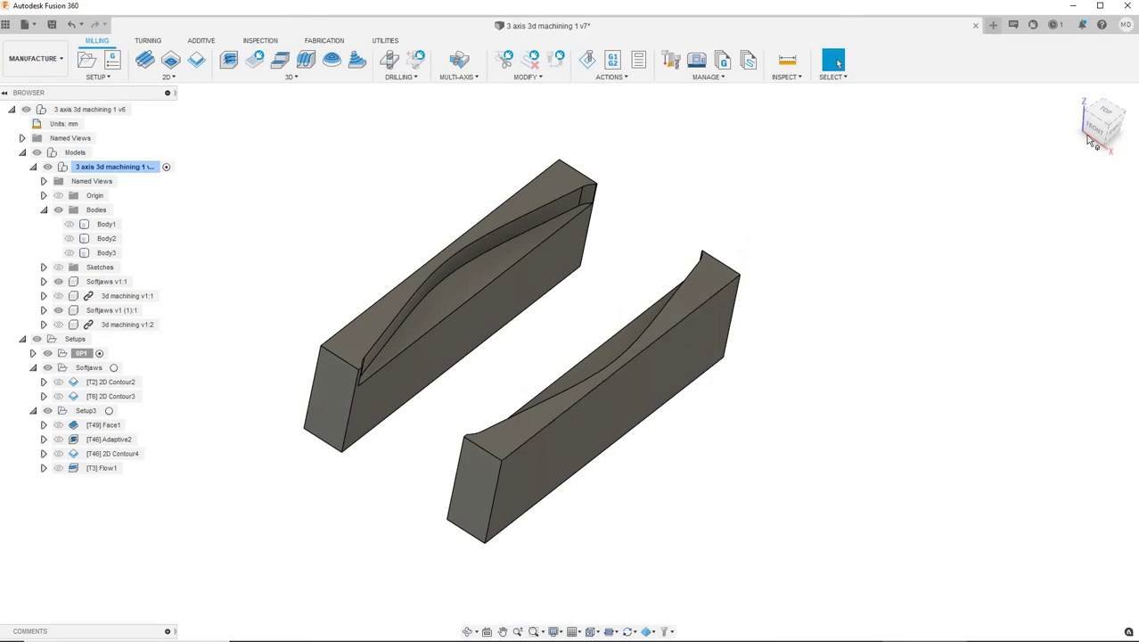
# Make Setup3 current, show the 3d machining v1:1 body, and orbit around it in the jaws.
pyautogui.moveTo(569, 360)
pyautogui.keyDown('shift'); pyautogui.mouseDown(button='middle')
pyautogui.moveTo(499, 374)
pyautogui.moveTo(500, 190)
pyautogui.mouseUp(button='middle'); pyautogui.keyUp('shift')
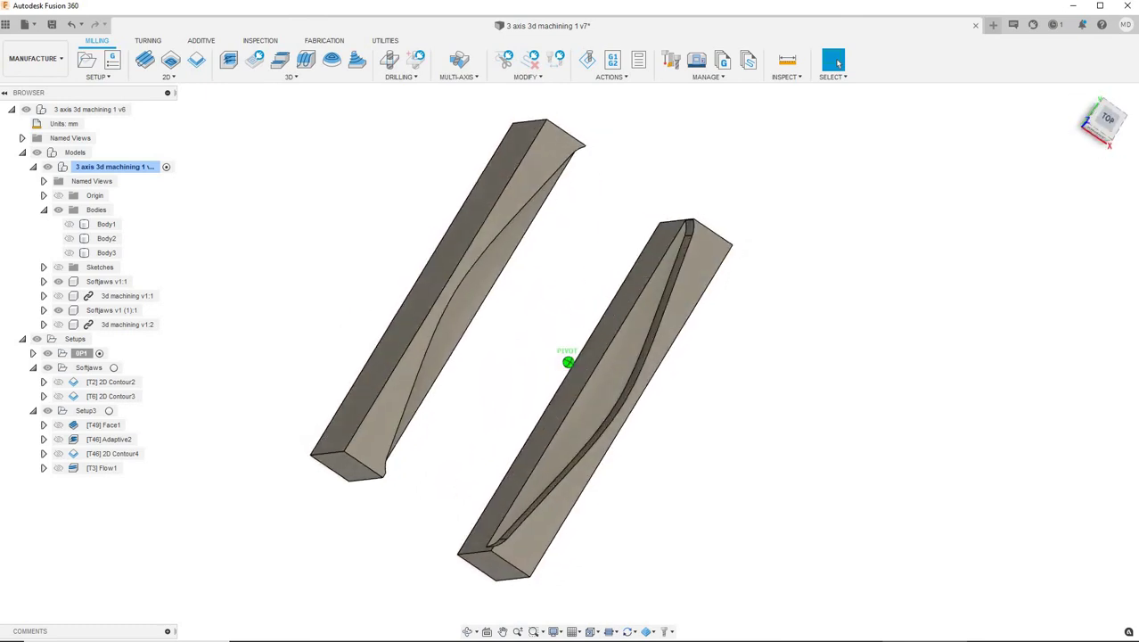
pyautogui.click(109, 411)
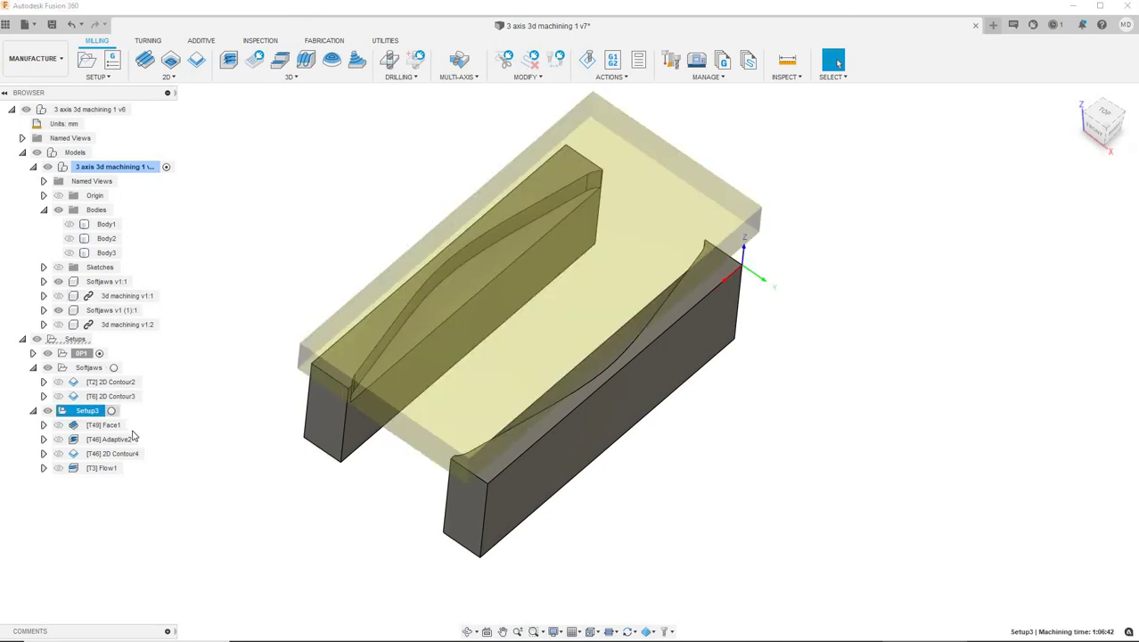
pyautogui.click(192, 472)
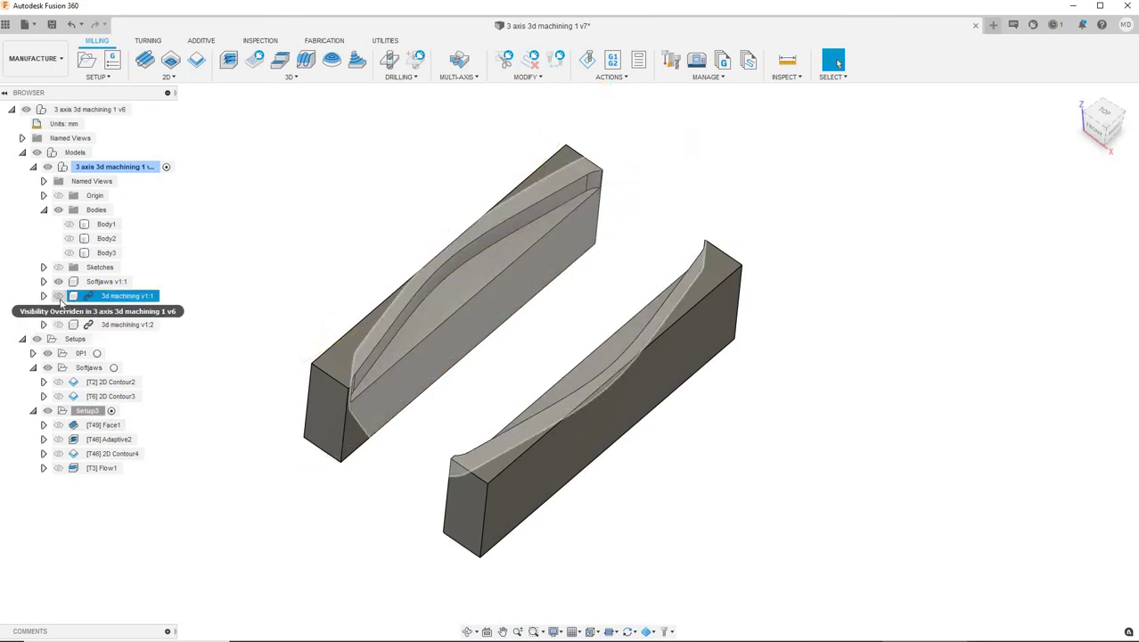
pyautogui.click(58, 296)
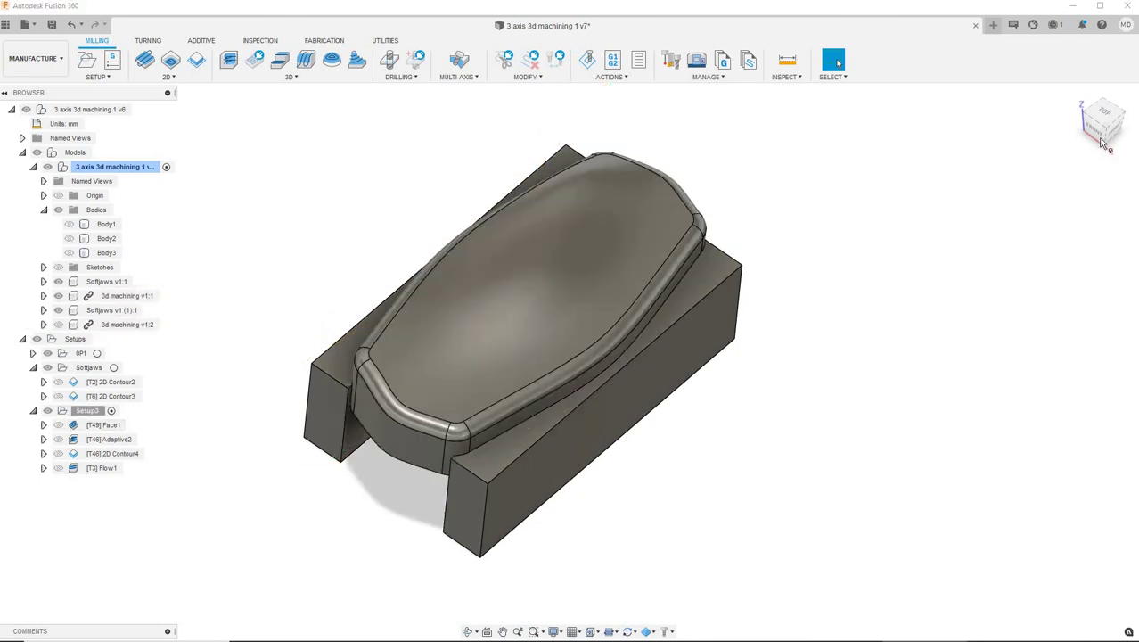
pyautogui.keyDown('shift'); pyautogui.moveTo(567, 361); pyautogui.dragTo(624, 375, button='middle'); pyautogui.keyUp('shift')
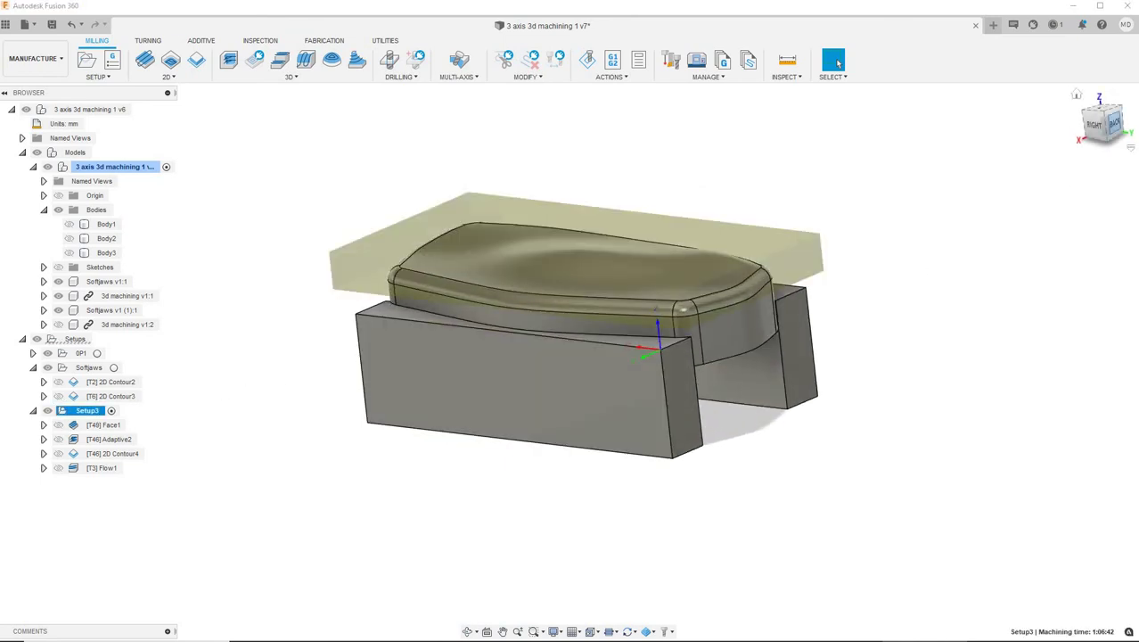
pyautogui.keyDown('shift'); pyautogui.moveTo(568, 361); pyautogui.dragTo(240, 419, button='middle'); pyautogui.keyUp('shift')
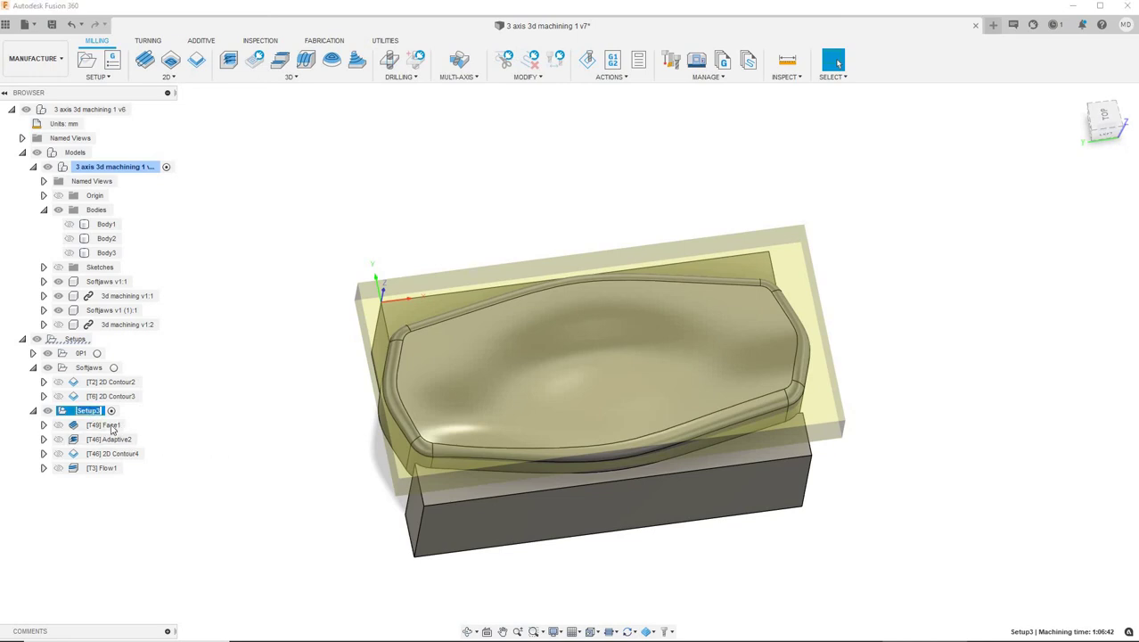
# Simulate Setup3 at higher playback speed through Face1, Adaptive2 and 2D Contour4 into Flow1.
pyautogui.click(592, 67)
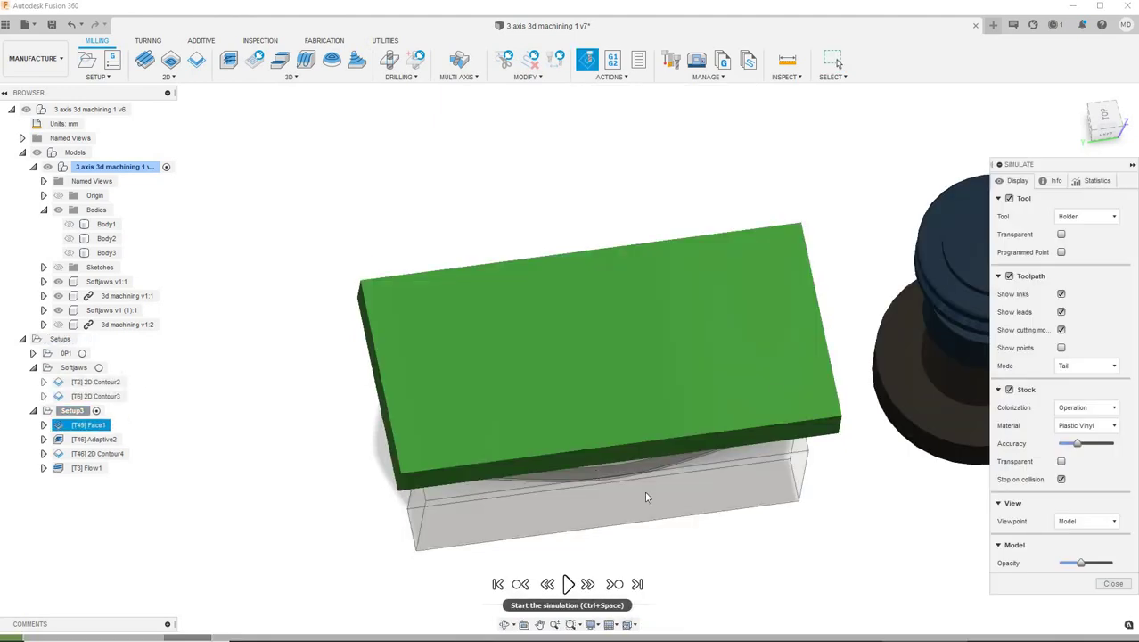
pyautogui.hotkey('ctrl', 'space')
pyautogui.keyDown('shift'); pyautogui.moveTo(647, 497); pyautogui.dragTo(1116, 129, button='middle'); pyautogui.keyUp('shift')
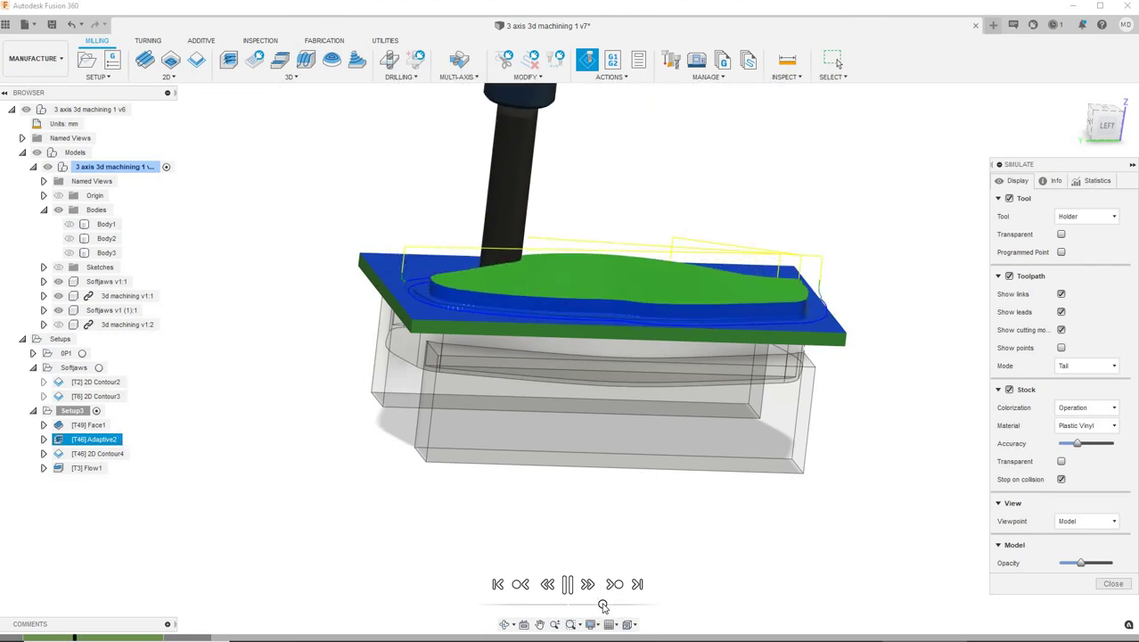
pyautogui.moveTo(605, 606); pyautogui.dragTo(610, 604)
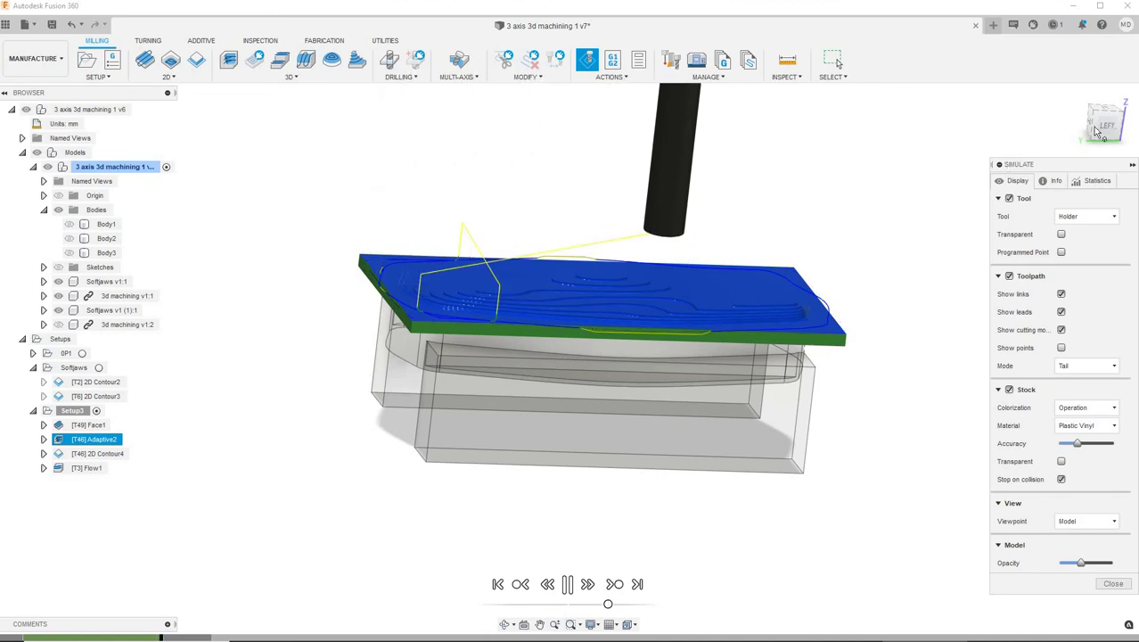
pyautogui.moveTo(573, 486)
pyautogui.keyDown('shift'); pyautogui.mouseDown(button='middle')
pyautogui.moveTo(571, 517)
pyautogui.moveTo(499, 463)
pyautogui.moveTo(553, 392)
pyautogui.moveTo(553, 428)
pyautogui.moveTo(510, 430)
pyautogui.mouseUp(button='middle'); pyautogui.keyUp('shift')
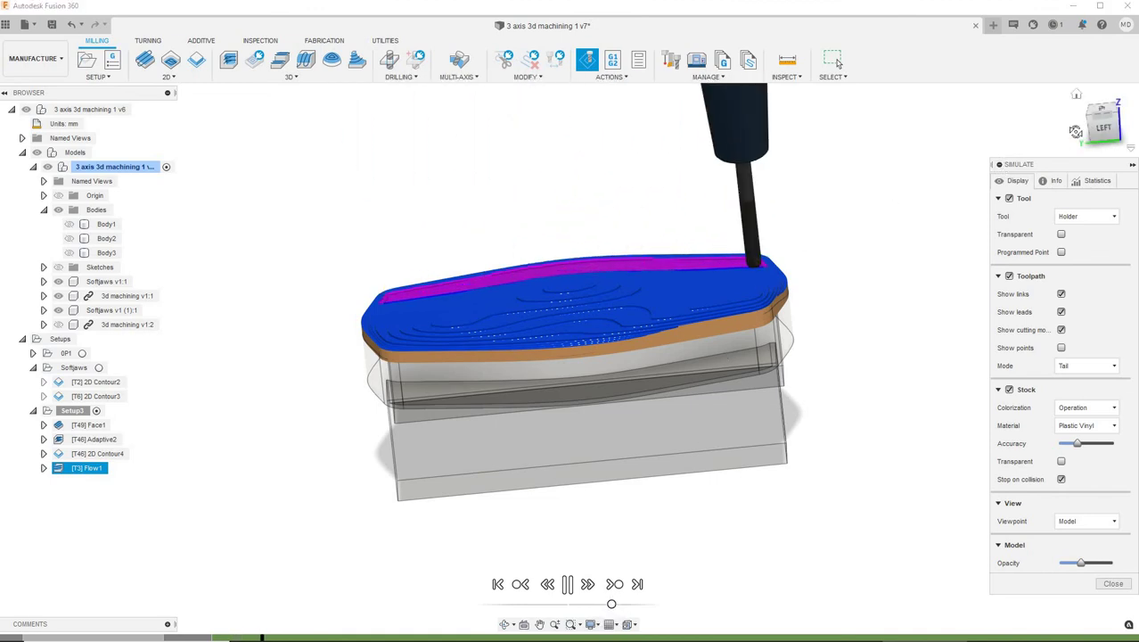
# Orbit around the part from several angles while the Flow1 finishing pass plays across the curved top.
pyautogui.moveTo(570, 430)
pyautogui.keyDown('shift'); pyautogui.mouseDown(button='middle')
pyautogui.moveTo(535, 419)
pyautogui.moveTo(552, 392)
pyautogui.moveTo(534, 383)
pyautogui.moveTo(552, 365)
pyautogui.mouseUp(button='middle'); pyautogui.keyUp('shift')
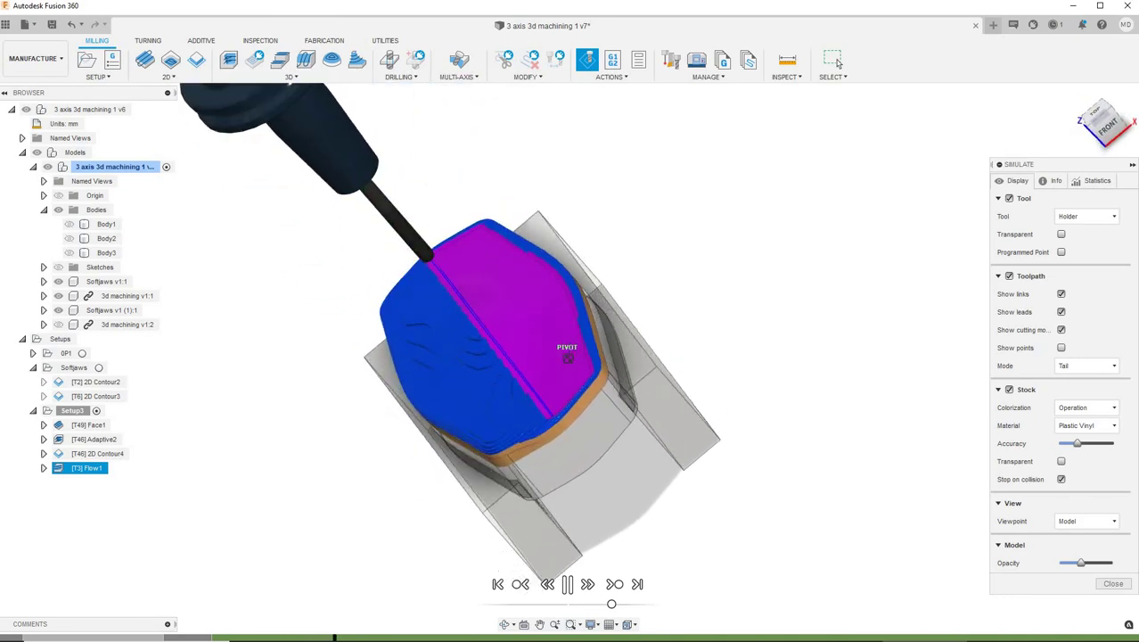
pyautogui.keyDown('shift'); pyautogui.moveTo(567, 357); pyautogui.dragTo(656, 357, button='middle'); pyautogui.keyUp('shift')
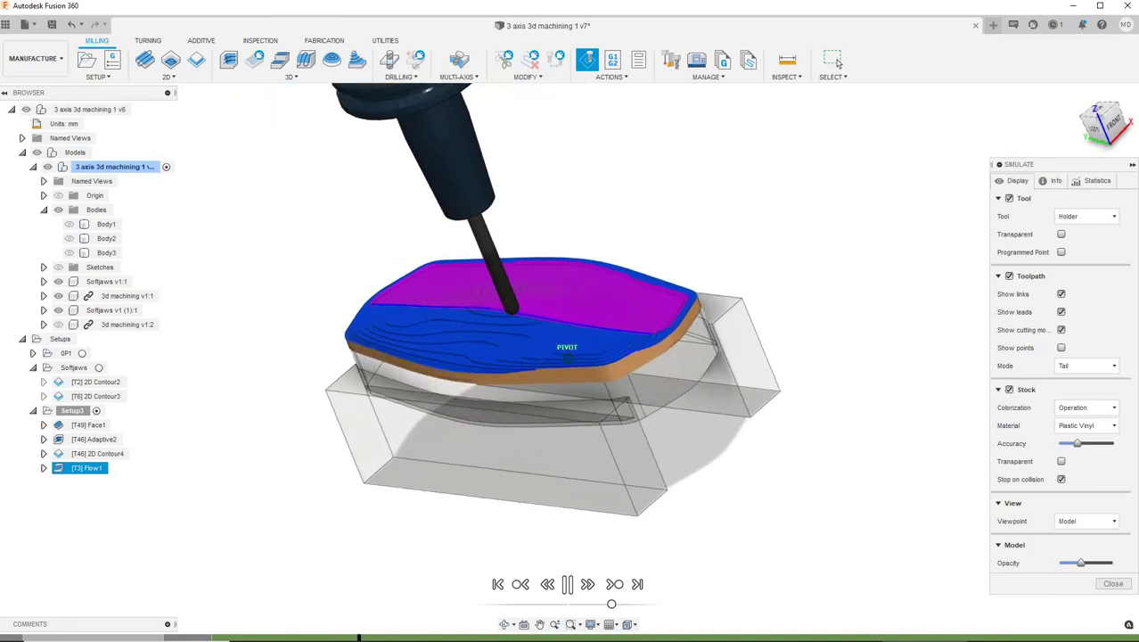
pyautogui.keyDown('shift'); pyautogui.moveTo(567, 356); pyautogui.dragTo(588, 352, button='middle'); pyautogui.keyUp('shift')
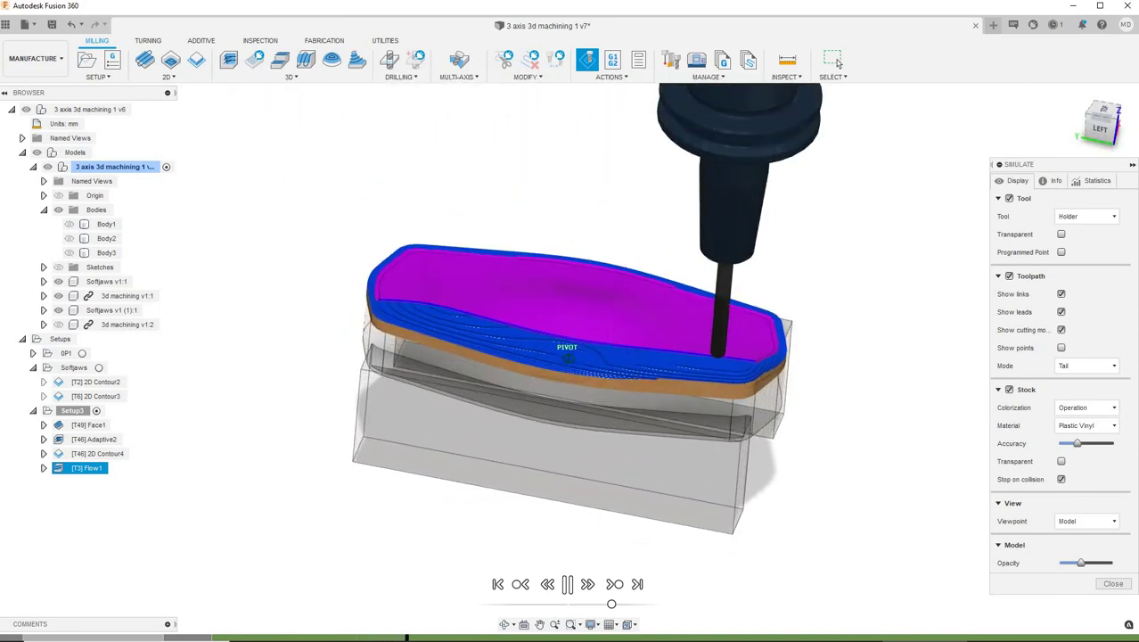
pyautogui.keyDown('shift'); pyautogui.moveTo(567, 356); pyautogui.dragTo(624, 357, button='middle'); pyautogui.keyUp('shift')
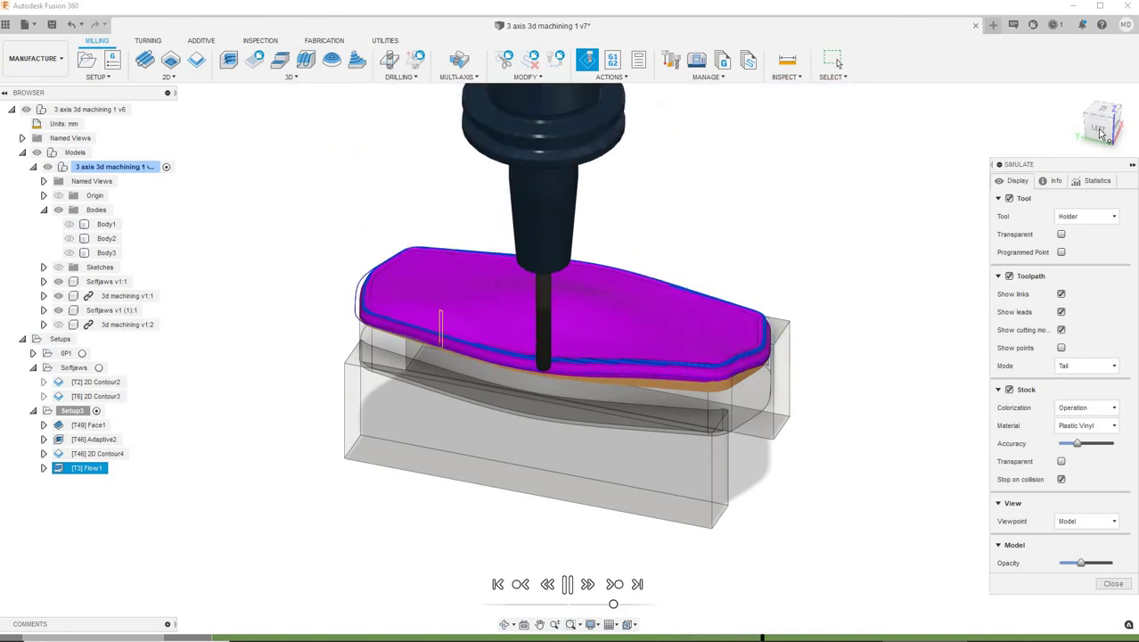
pyautogui.keyDown('shift'); pyautogui.moveTo(497, 340); pyautogui.dragTo(568, 356, button='middle'); pyautogui.keyUp('shift')
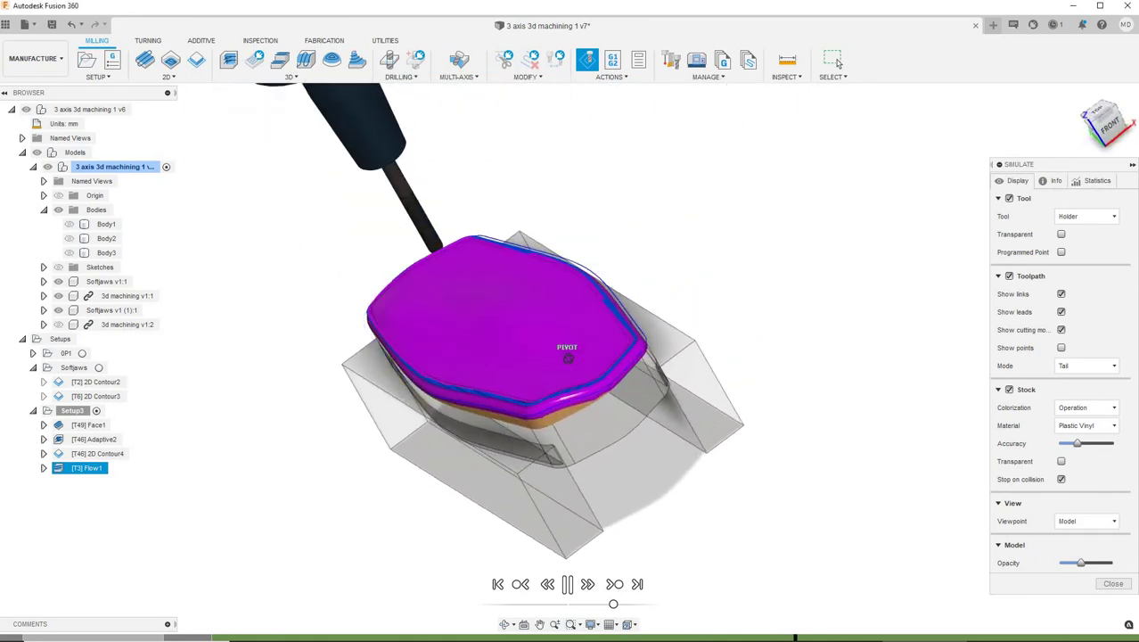
pyautogui.moveTo(568, 356)
pyautogui.keyDown('shift'); pyautogui.mouseDown(button='middle')
pyautogui.moveTo(557, 355)
pyautogui.moveTo(570, 330)
pyautogui.mouseUp(button='middle'); pyautogui.keyUp('shift')
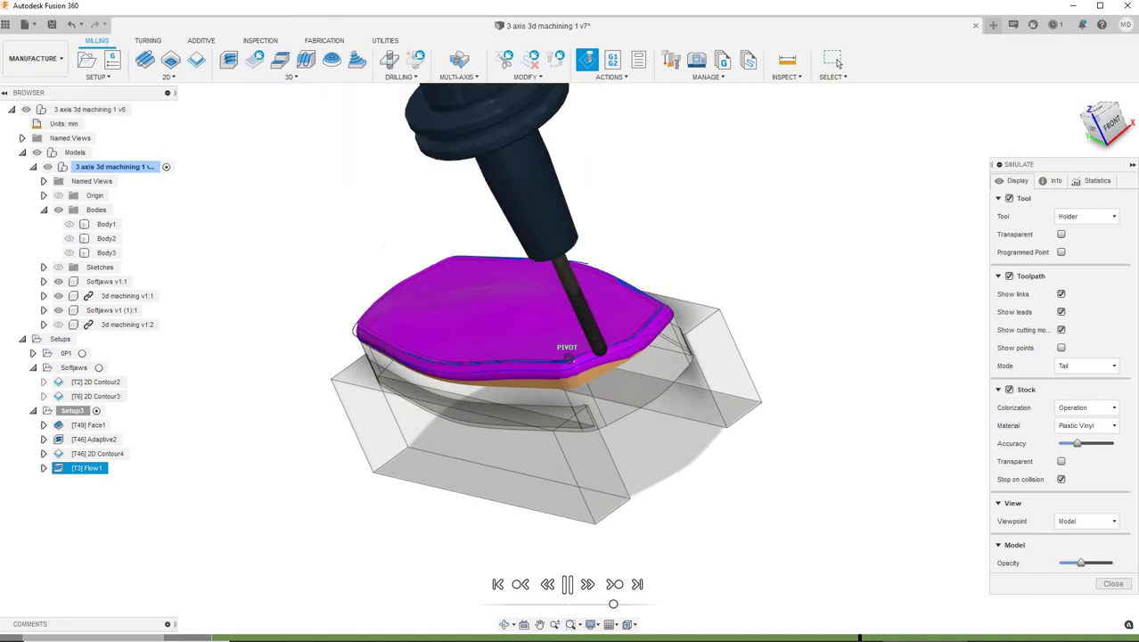
pyautogui.moveTo(568, 357)
pyautogui.keyDown('shift'); pyautogui.mouseDown(button='middle')
pyautogui.moveTo(555, 352)
pyautogui.moveTo(567, 358)
pyautogui.mouseUp(button='middle'); pyautogui.keyUp('shift')
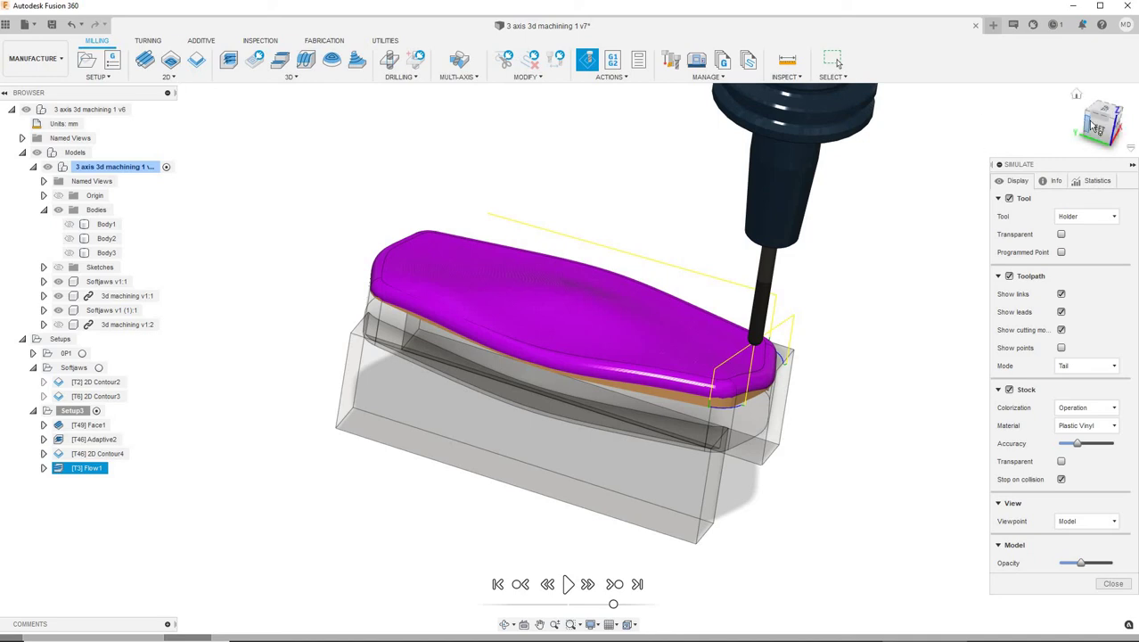
# Hide both softjaw bodies in the browser, keeping the 3d machining v1 part visible.
pyautogui.keyDown('shift'); pyautogui.moveTo(570, 370); pyautogui.dragTo(312, 370, button='middle'); pyautogui.keyUp('shift')
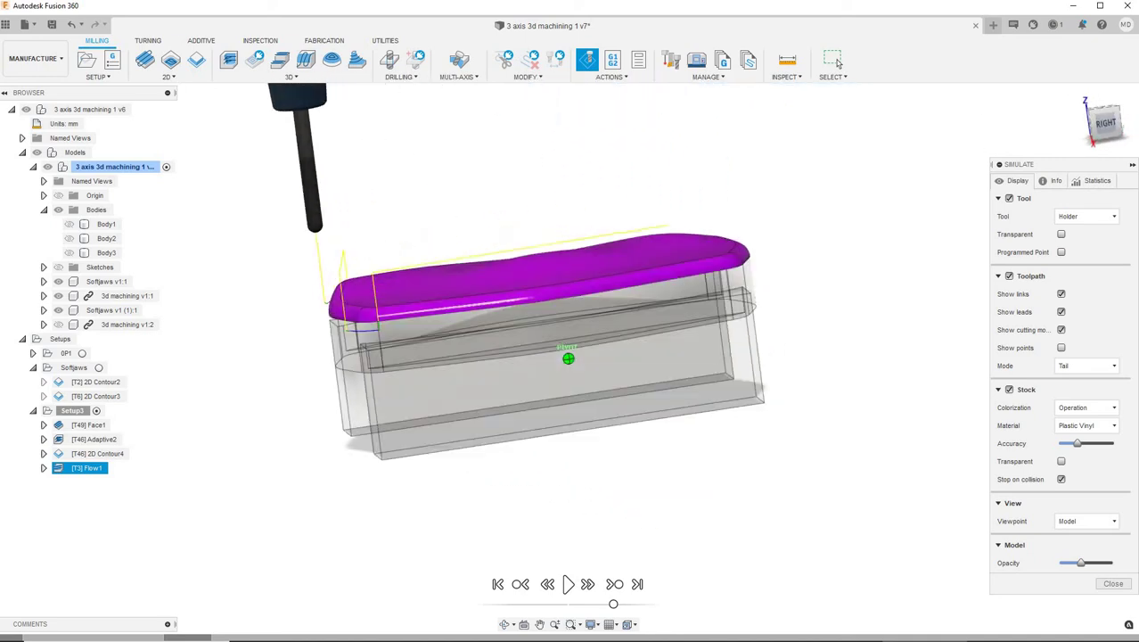
pyautogui.click(57, 325)
pyautogui.click(60, 310)
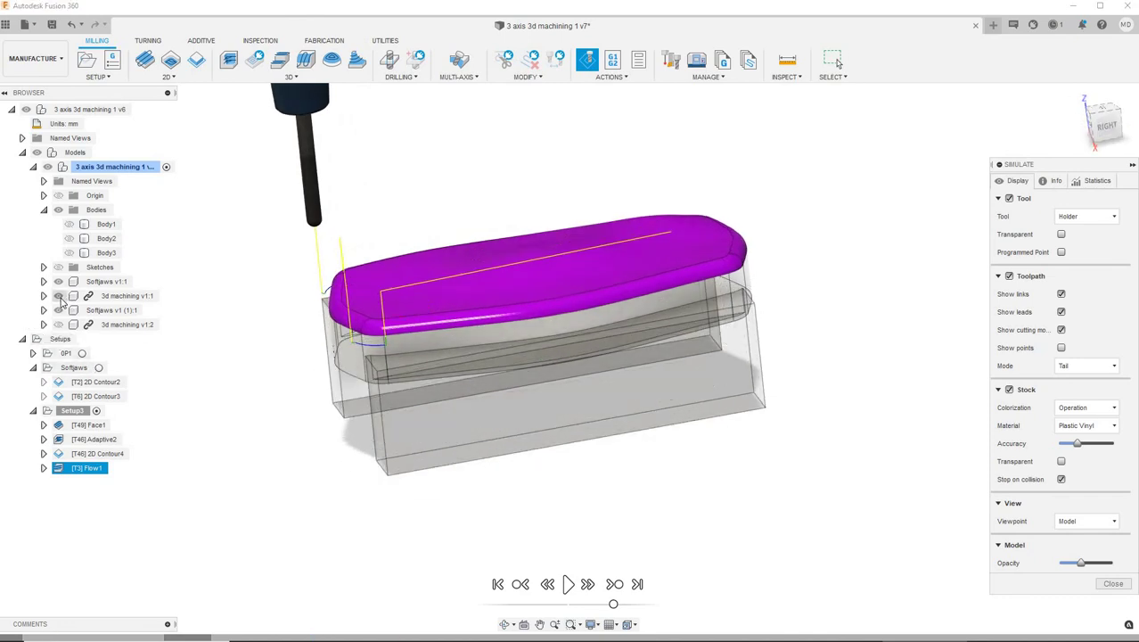
pyautogui.click(59, 297)
pyautogui.click(59, 297)
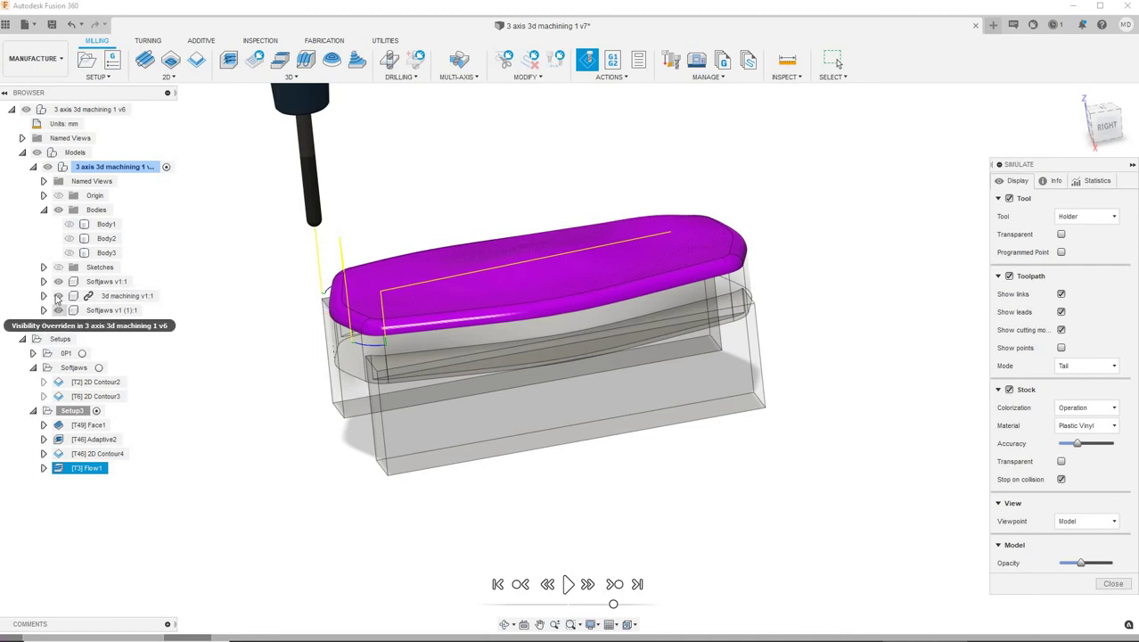
pyautogui.click(57, 298)
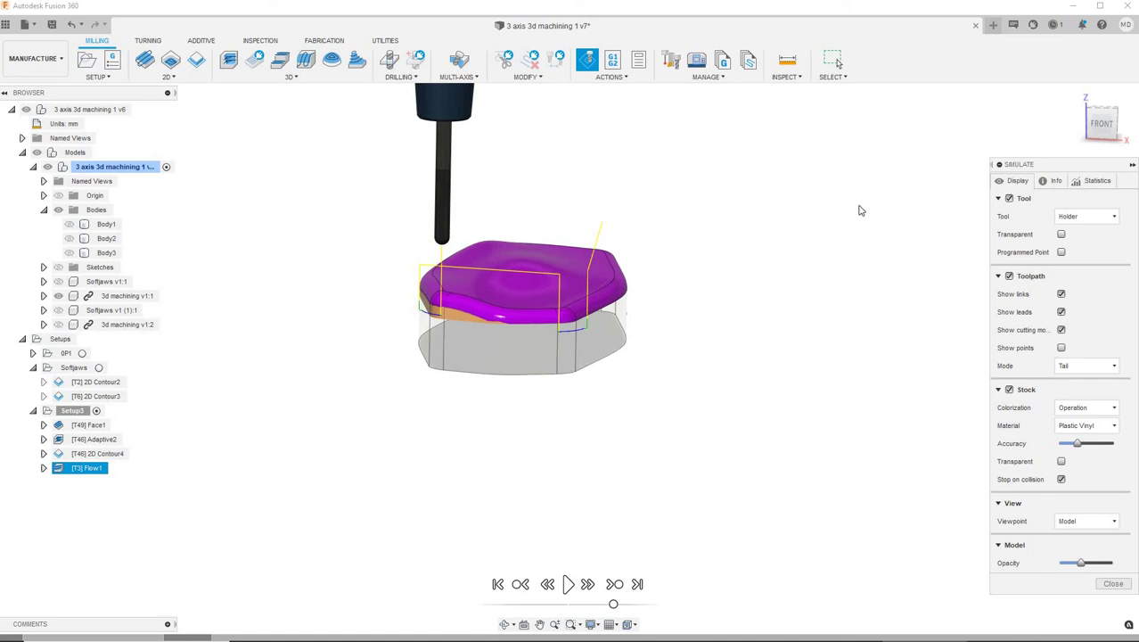
# Orbit to oblique, back and top views of the flow-finished curved part.
pyautogui.keyDown('shift'); pyautogui.moveTo(568, 357); pyautogui.dragTo(535, 411, button='middle'); pyautogui.keyUp('shift')
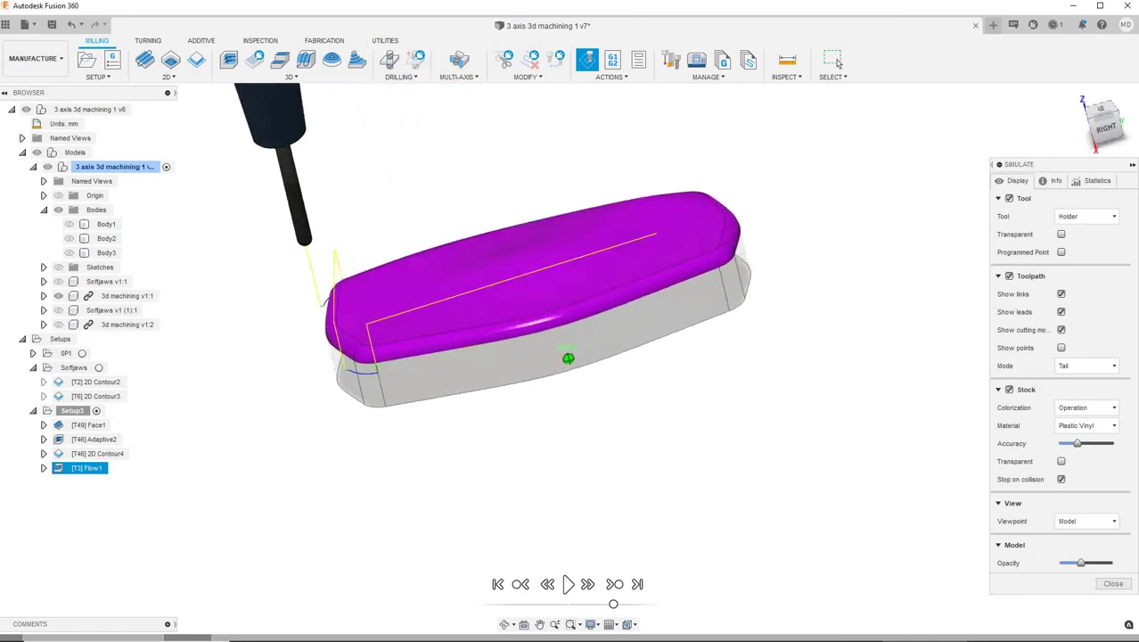
pyautogui.keyDown('shift'); pyautogui.moveTo(568, 357); pyautogui.dragTo(499, 383, button='middle'); pyautogui.keyUp('shift')
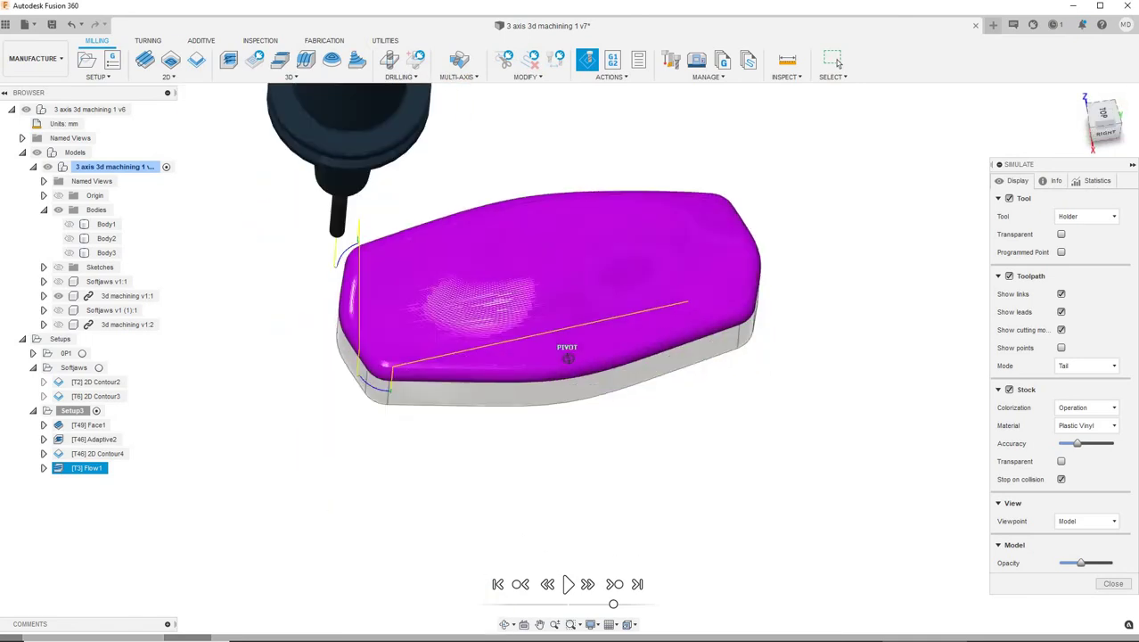
pyautogui.moveTo(568, 357)
pyautogui.keyDown('shift'); pyautogui.mouseDown(button='middle')
pyautogui.moveTo(562, 365)
pyautogui.moveTo(579, 348)
pyautogui.mouseUp(button='middle'); pyautogui.keyUp('shift')
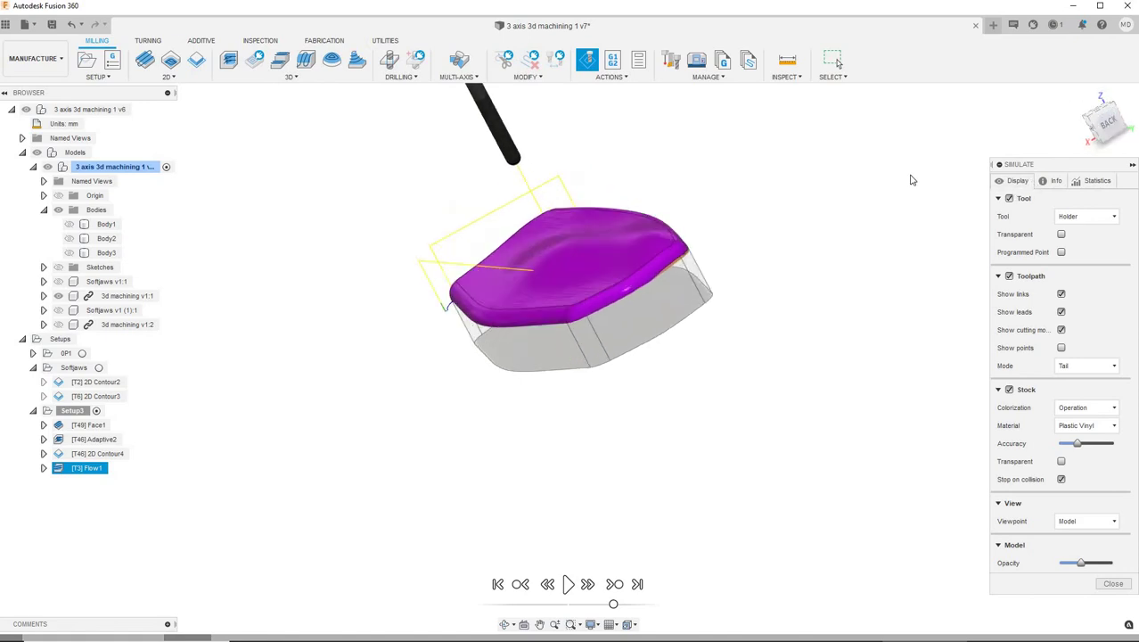